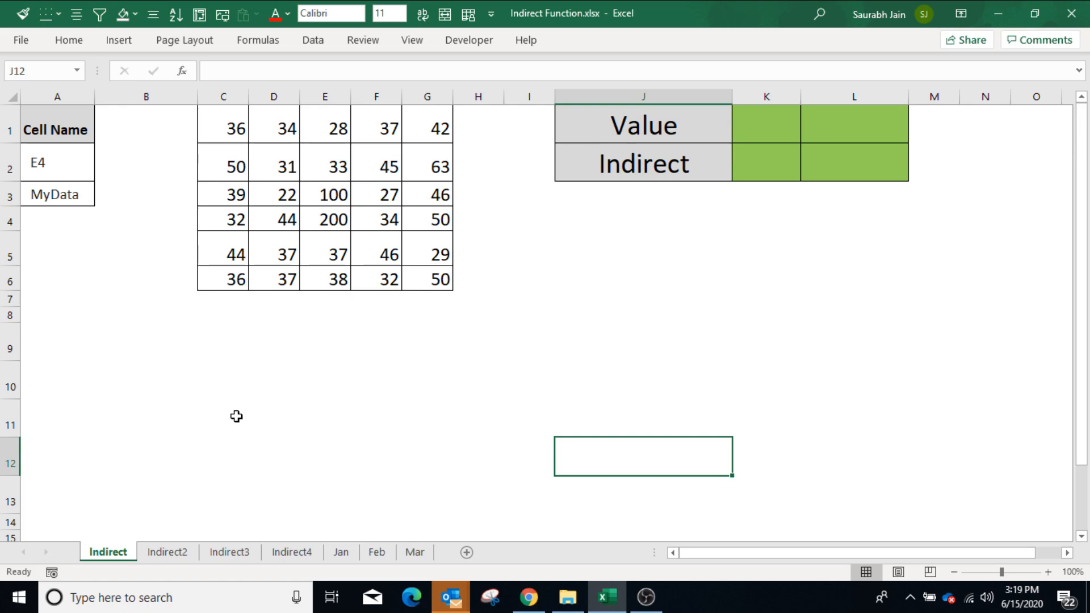
Enter the formula =A2 in cell K1 of the Value row
{"action": "left_click_drag", "start_coordinate": [79, 121], "coordinate": [57, 194]}
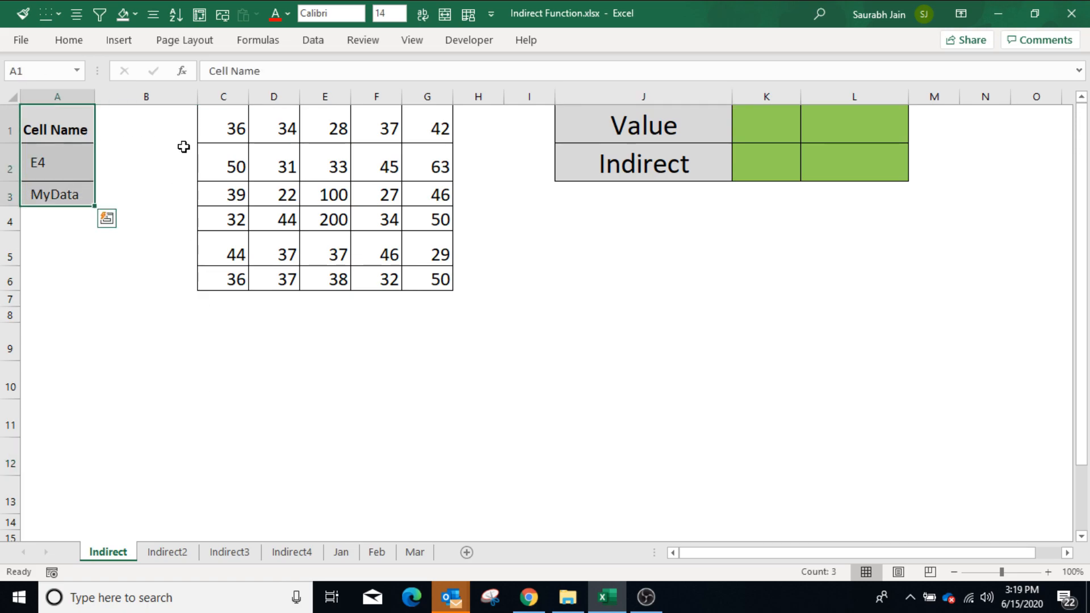
{"action": "left_click_drag", "start_coordinate": [216, 132], "coordinate": [419, 284]}
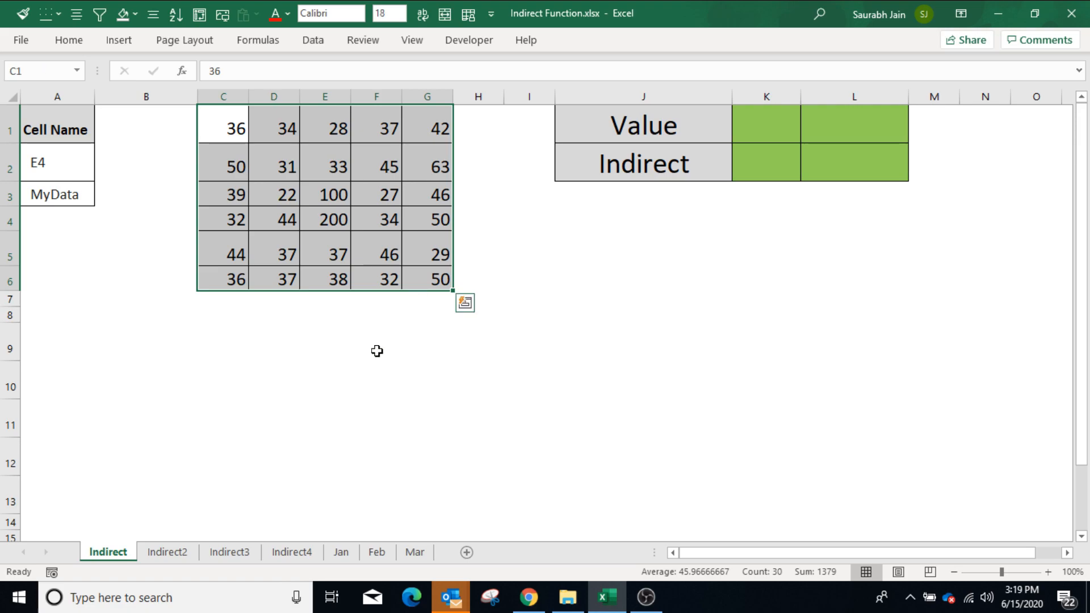
{"action": "left_click", "coordinate": [768, 126]}
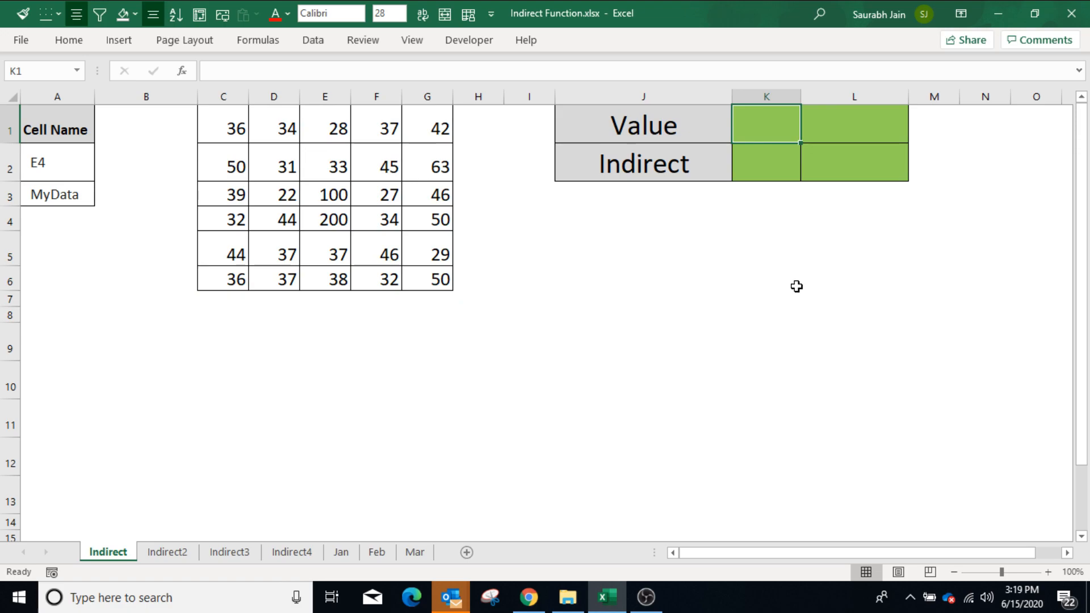
{"action": "type", "text": "=A2"}
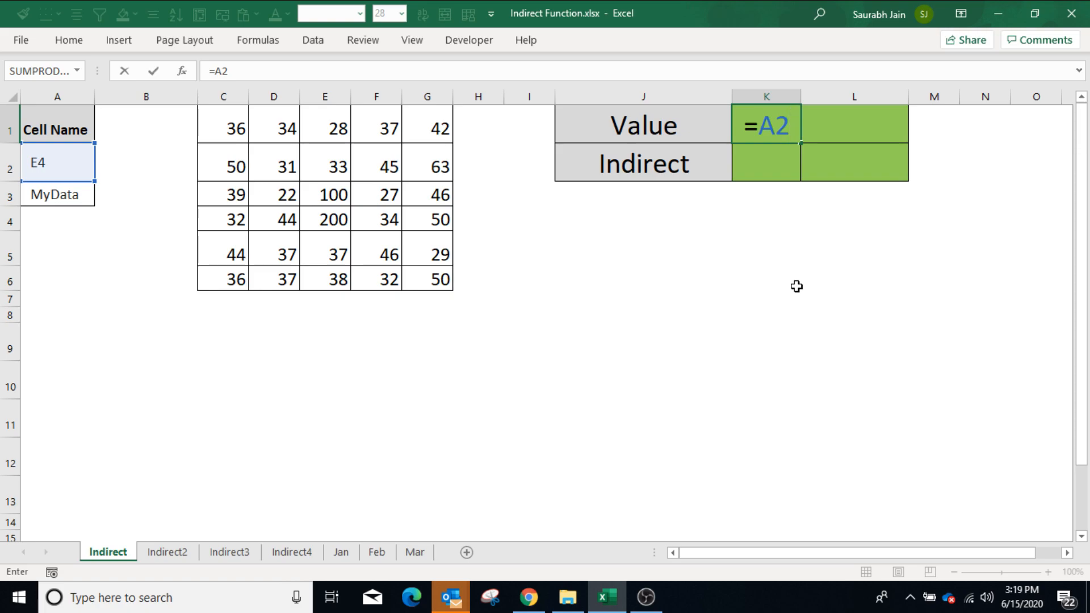
{"action": "key", "text": "Return"}
{"action": "left_click", "coordinate": [149, 429]}
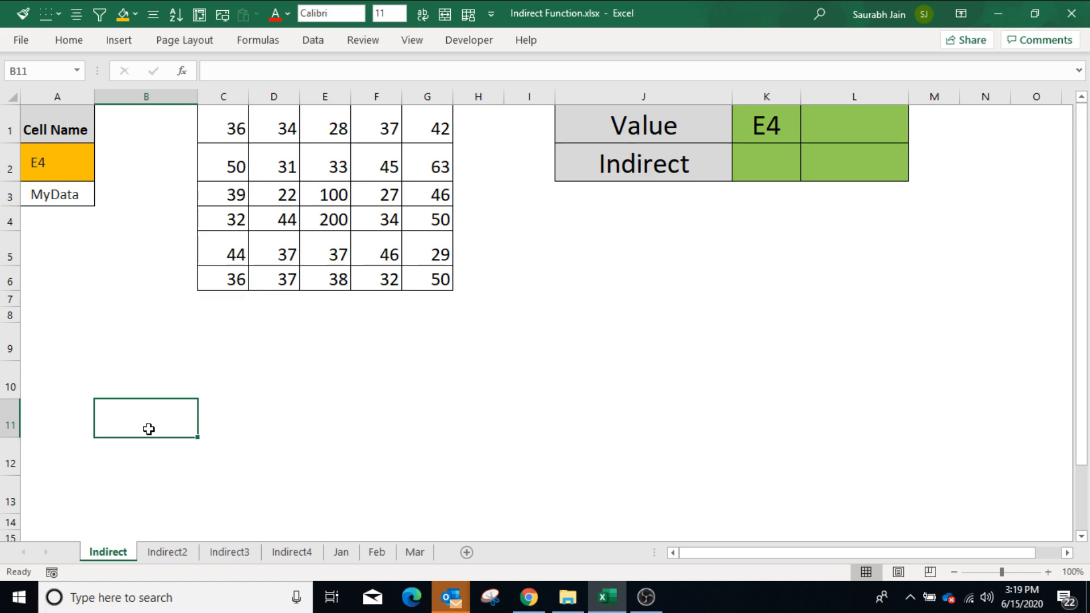
Enter the formula =Indirect(A2) in cell K2 of the Indirect row
{"action": "left_click", "coordinate": [779, 168]}
{"action": "type", "text": "="}
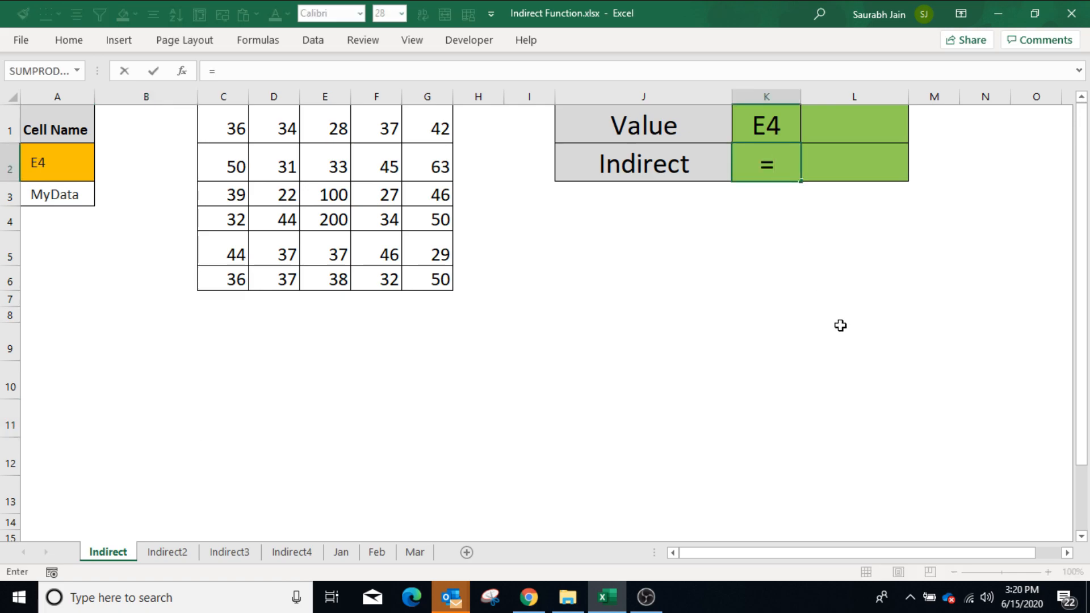
{"action": "type", "text": "Indirect("}
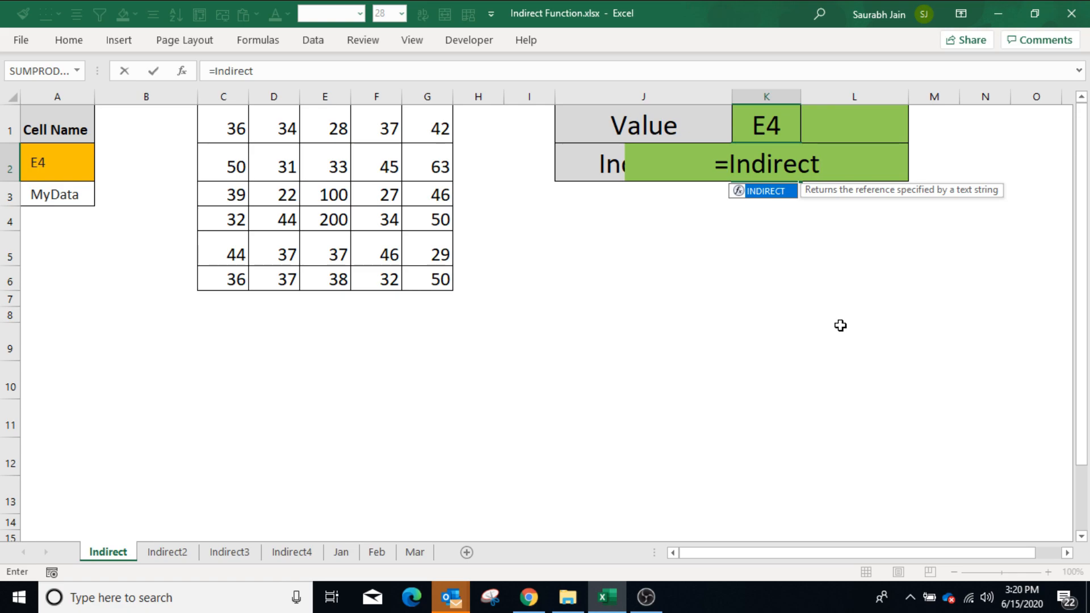
{"action": "left_click", "coordinate": [81, 153]}
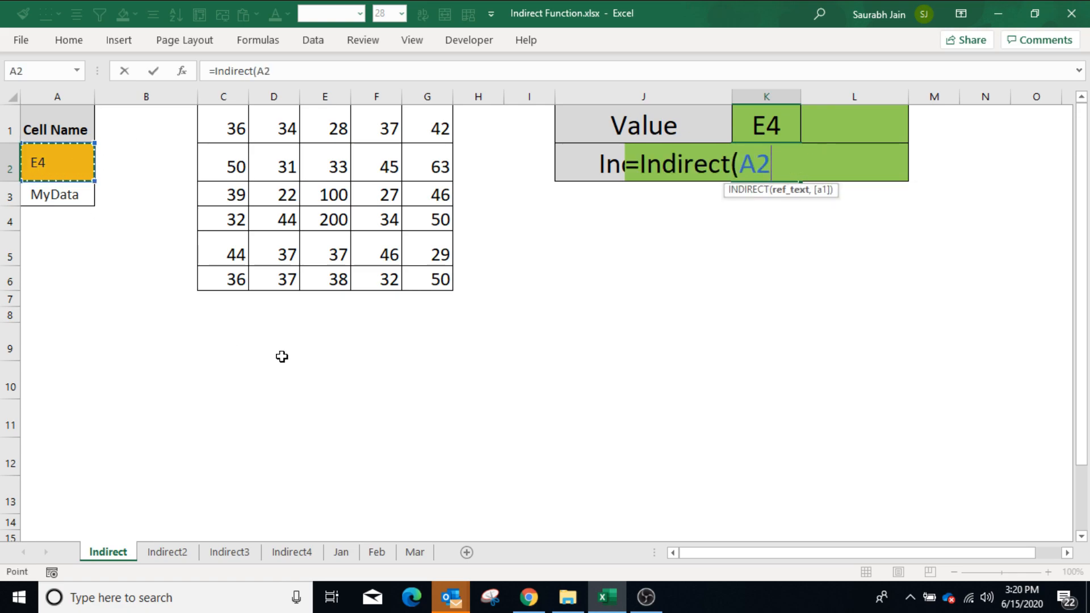
{"action": "type", "text": ")"}
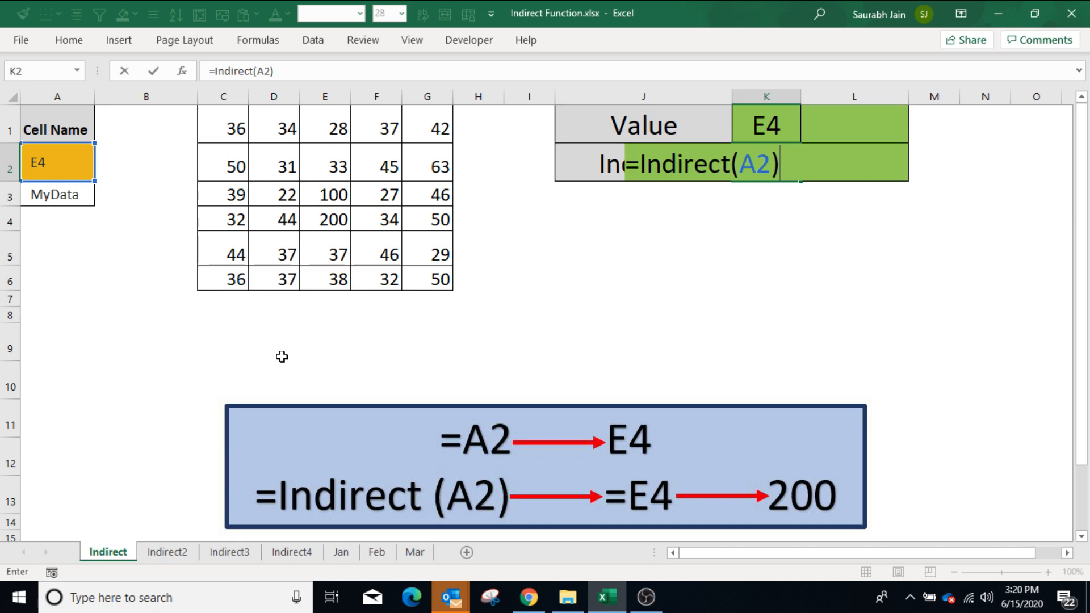
{"action": "left_click", "coordinate": [274, 500]}
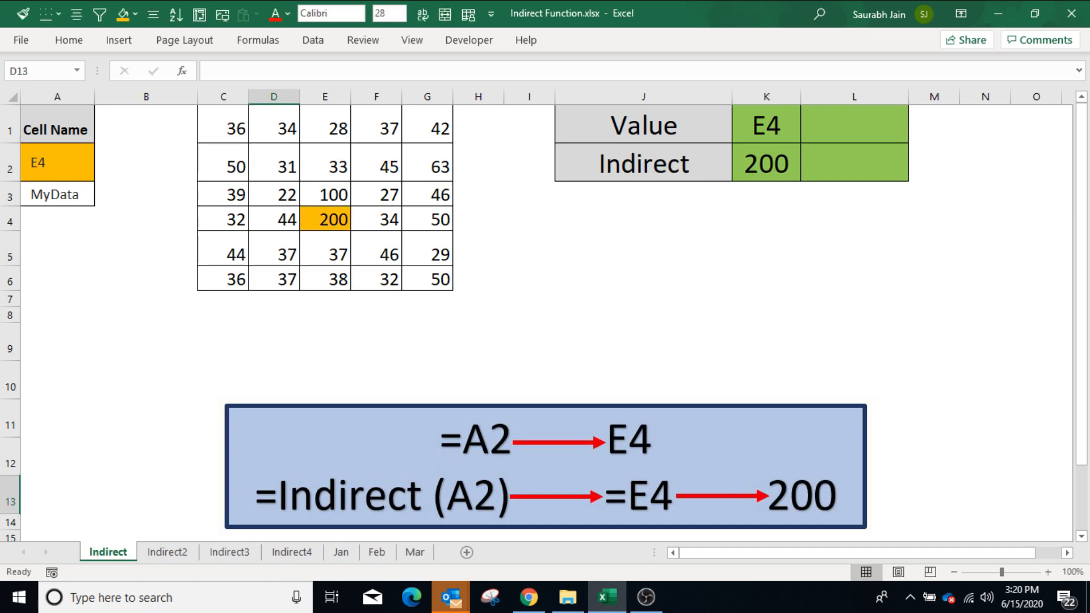
Enter the formula =A3 in cell L1 of the Value row
{"action": "left_click", "coordinate": [881, 118]}
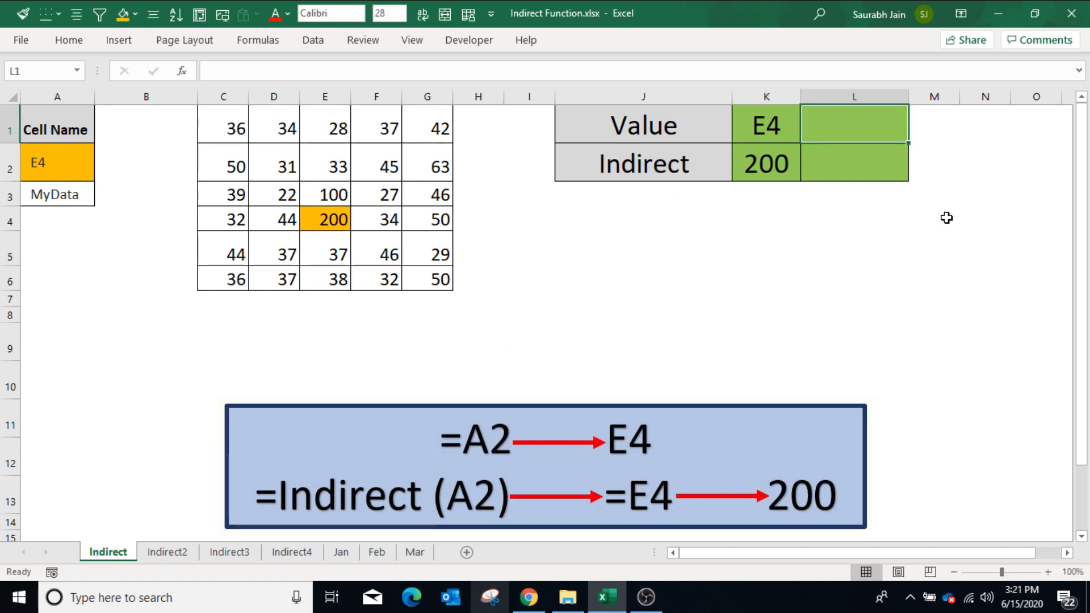
{"action": "type", "text": "=A3"}
{"action": "left_click", "coordinate": [560, 507]}
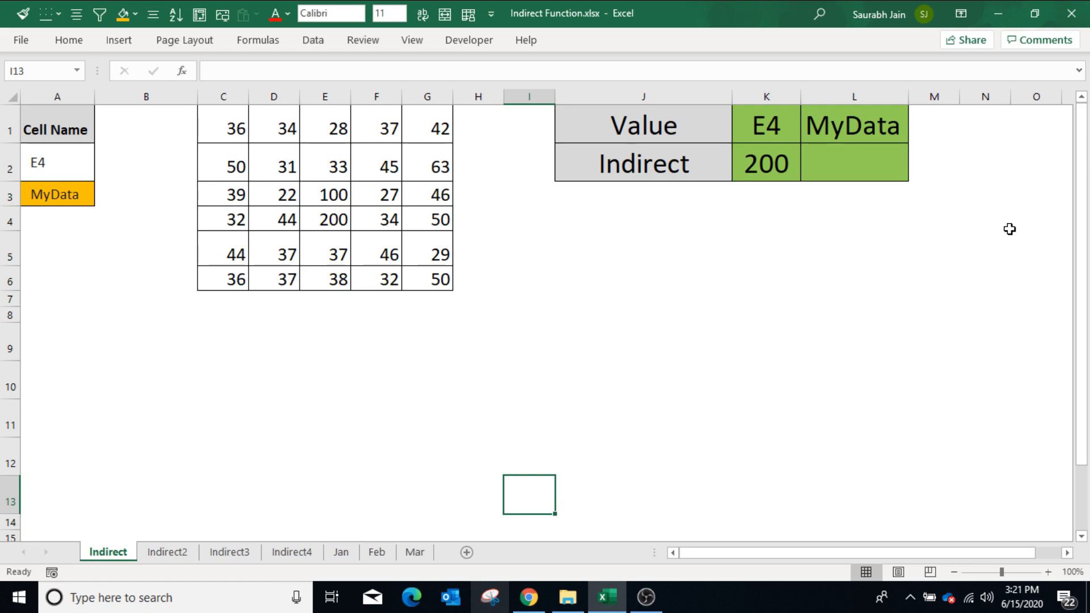
Enter the formula =Indirect(A3) in cell L2 of the Indirect row
{"action": "left_click", "coordinate": [862, 171]}
{"action": "type", "text": "=Indirect("}
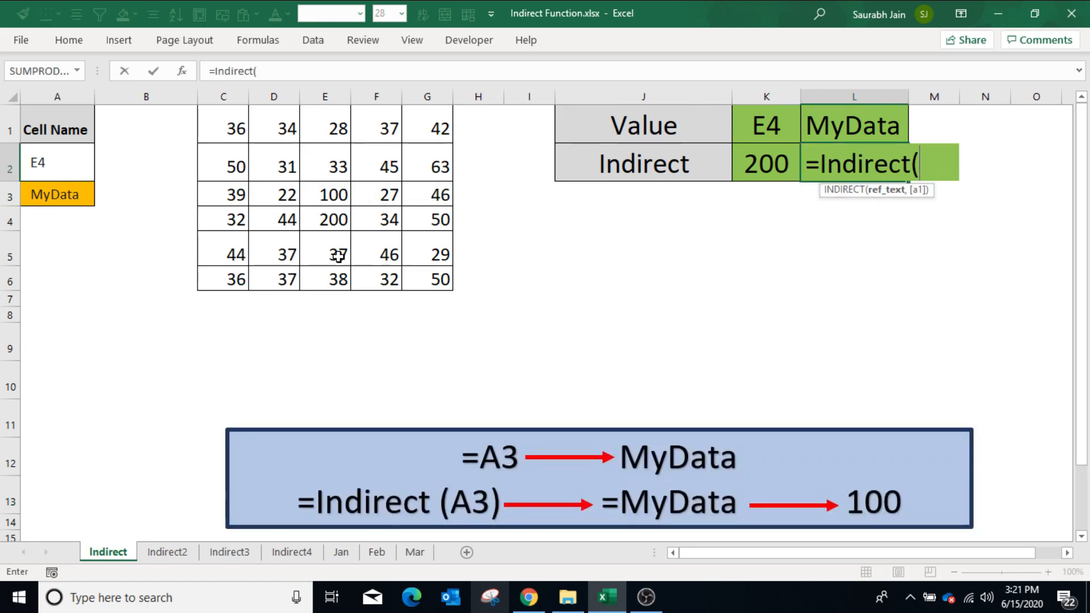
{"action": "left_click", "coordinate": [68, 197]}
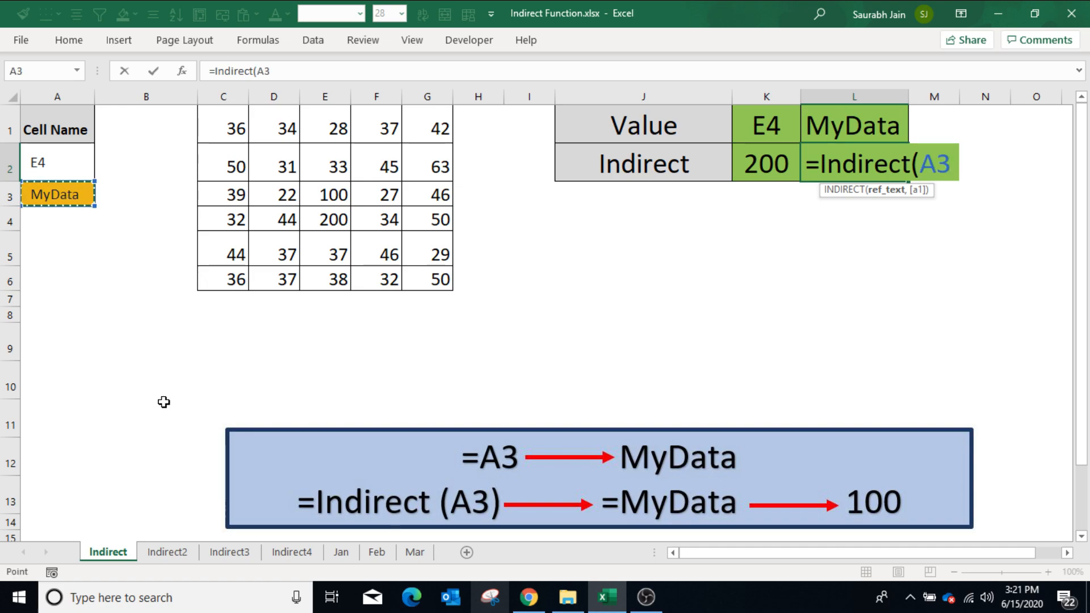
{"action": "type", "text": ")"}
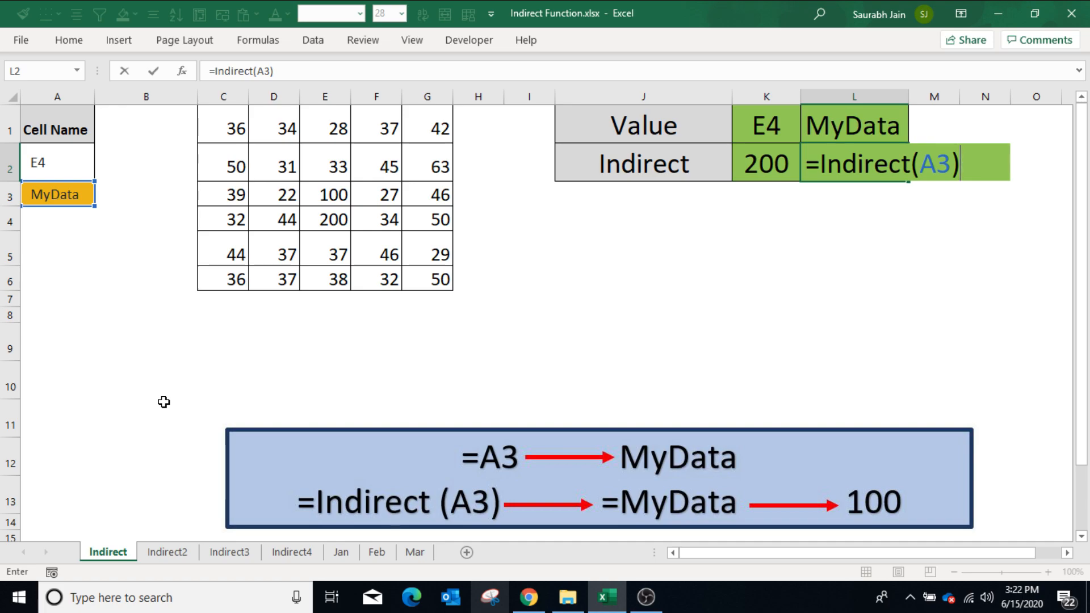
{"action": "key", "text": "Return"}
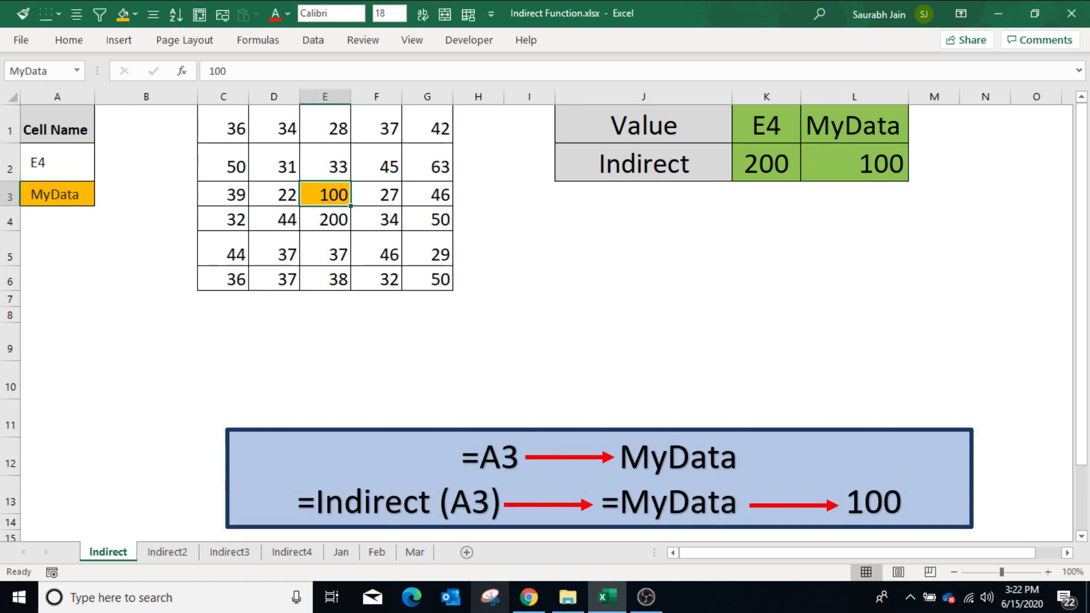
{"action": "key", "text": "ctrl+F3"}
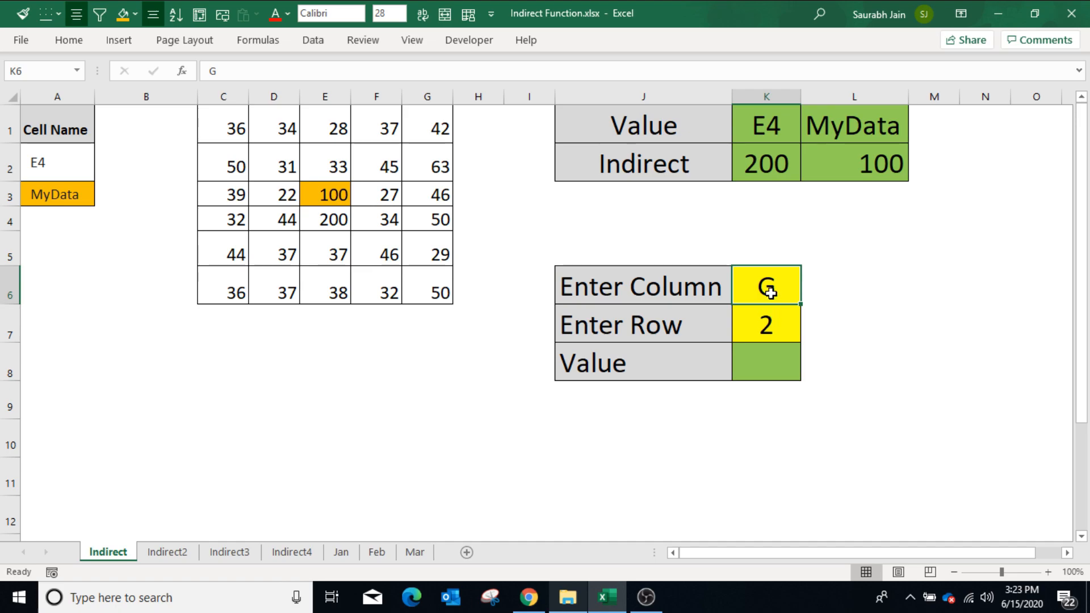
Enter the formula =indirect(K6&K7) in Value cell K8 to combine the entered column letter and row number into one reference
{"action": "left_click", "coordinate": [776, 333]}
{"action": "left_click", "coordinate": [769, 284]}
{"action": "left_click", "coordinate": [768, 328]}
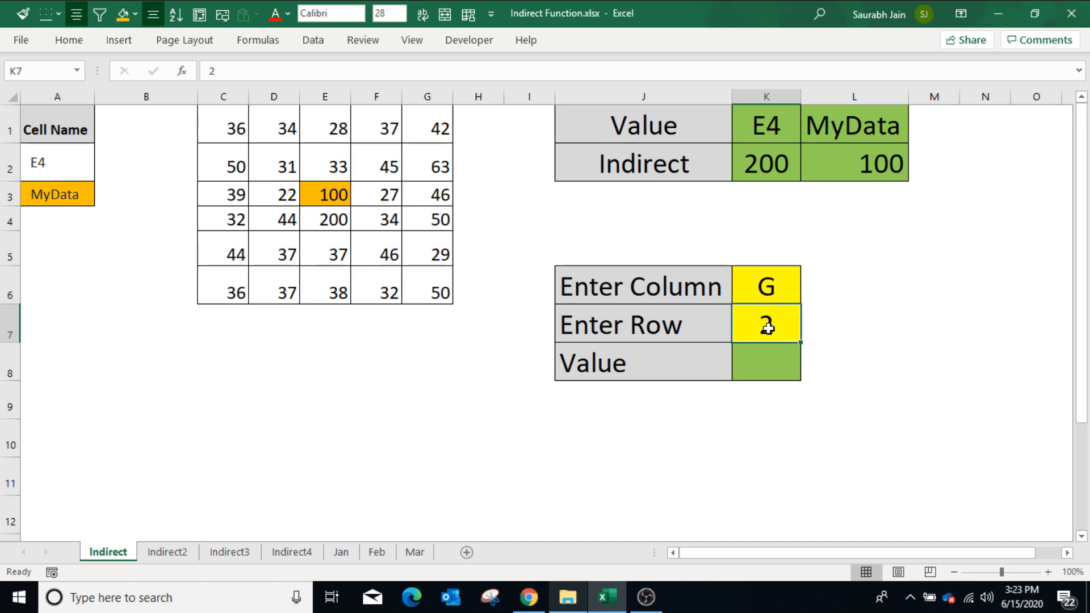
{"action": "left_click", "coordinate": [767, 368]}
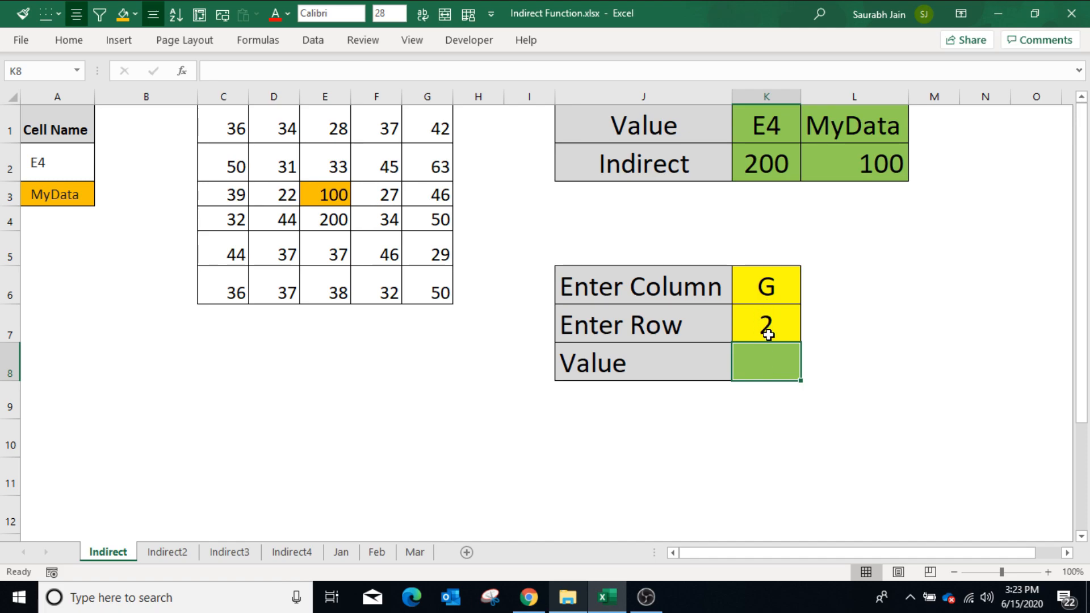
{"action": "left_click", "coordinate": [783, 290]}
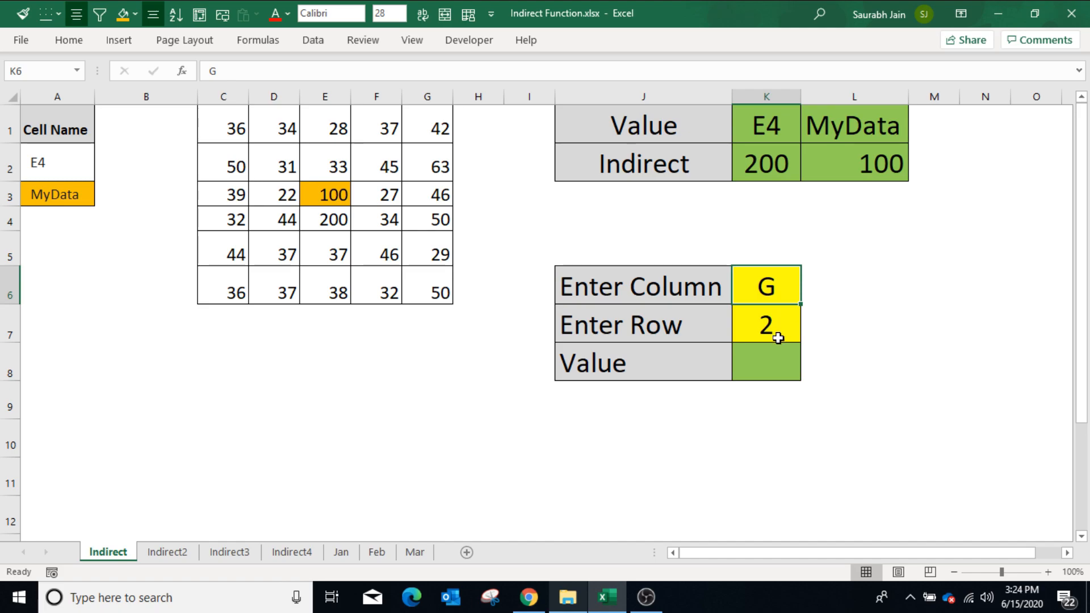
{"action": "left_click", "coordinate": [778, 338]}
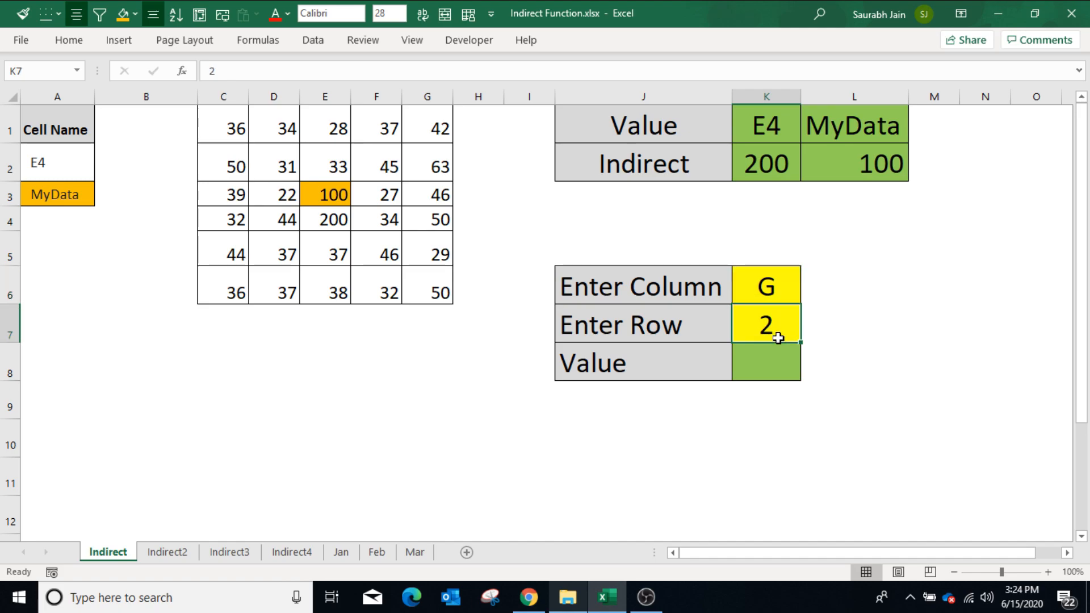
{"action": "left_click", "coordinate": [776, 370]}
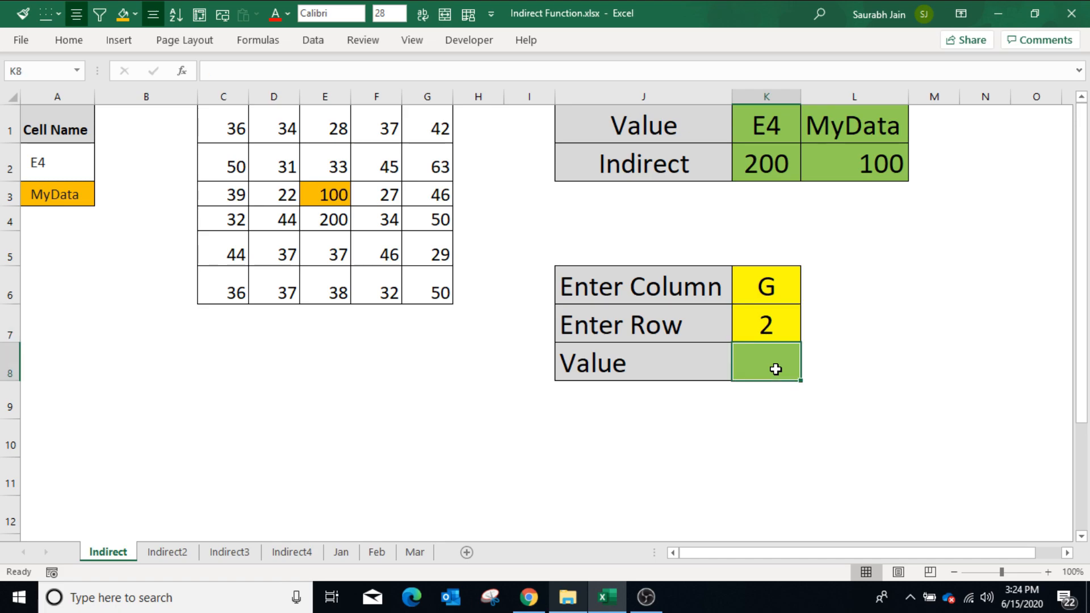
{"action": "type", "text": "=indirect("}
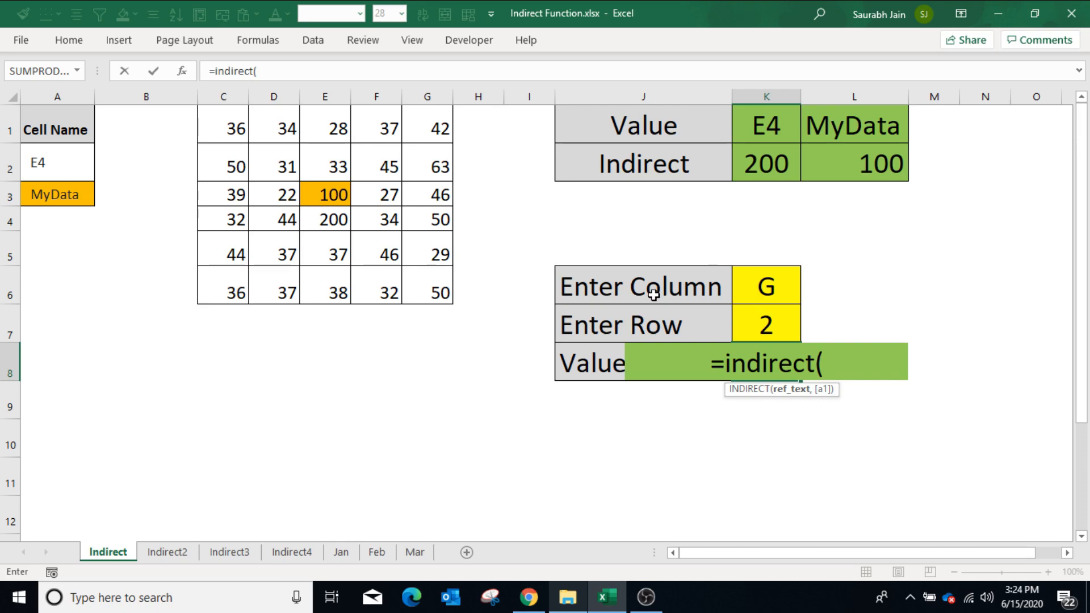
{"action": "left_click", "coordinate": [745, 287]}
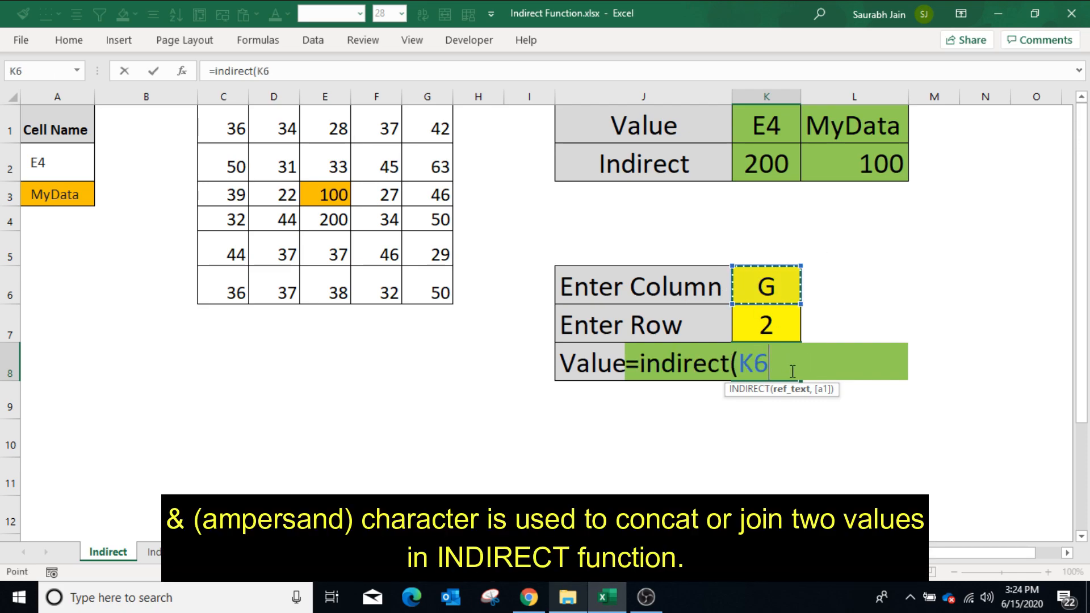
{"action": "type", "text": "&"}
{"action": "left_click", "coordinate": [770, 326]}
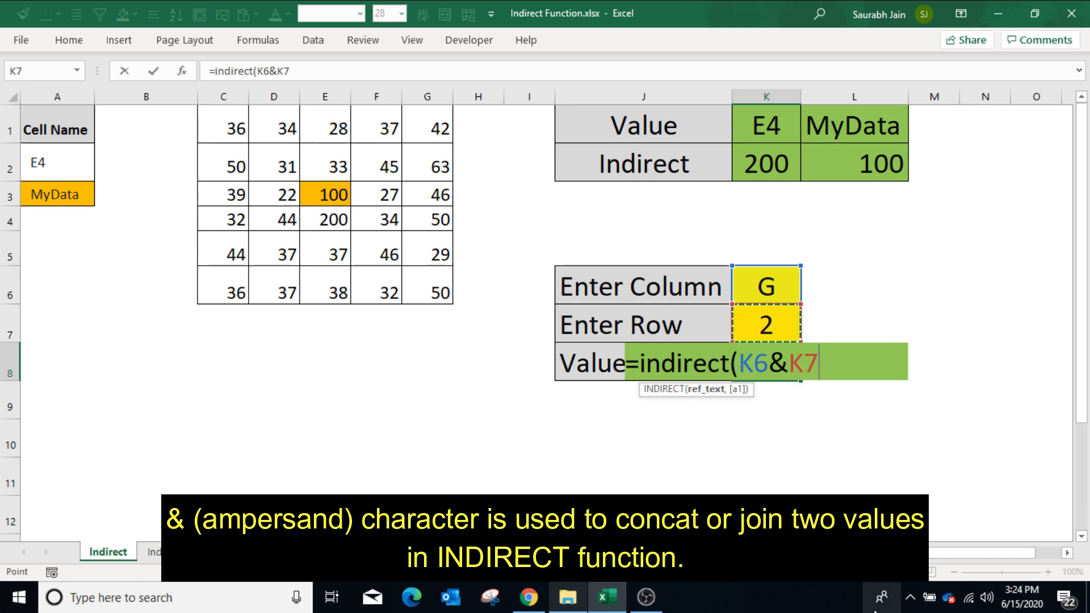
{"action": "type", "text": ")"}
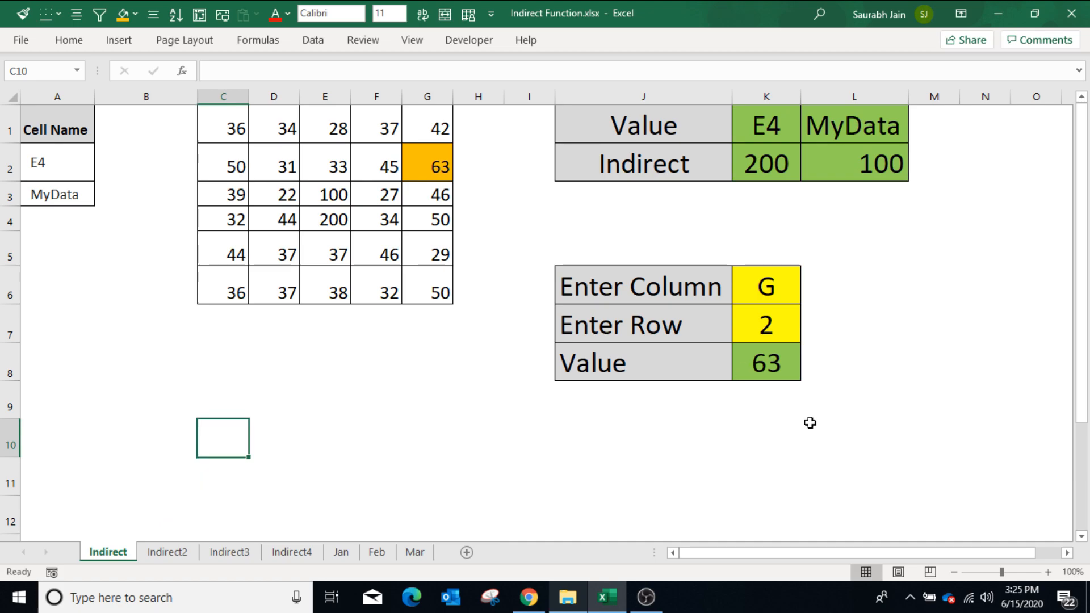
Change the Enter Column cell K6 to F and the Enter Row cell K7 to 5
{"action": "left_click", "coordinate": [769, 291]}
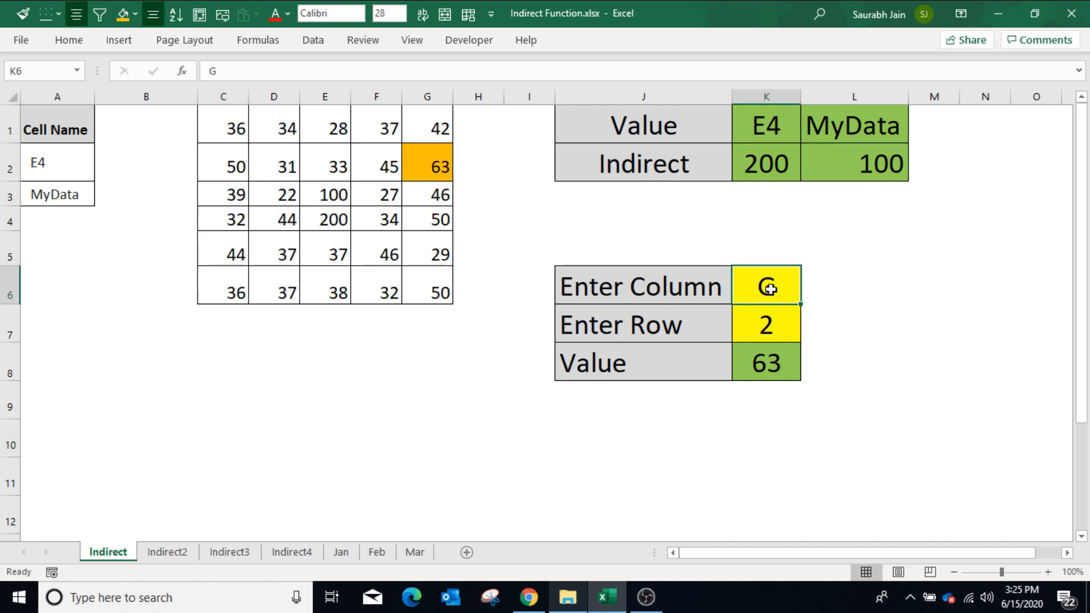
{"action": "type", "text": "F"}
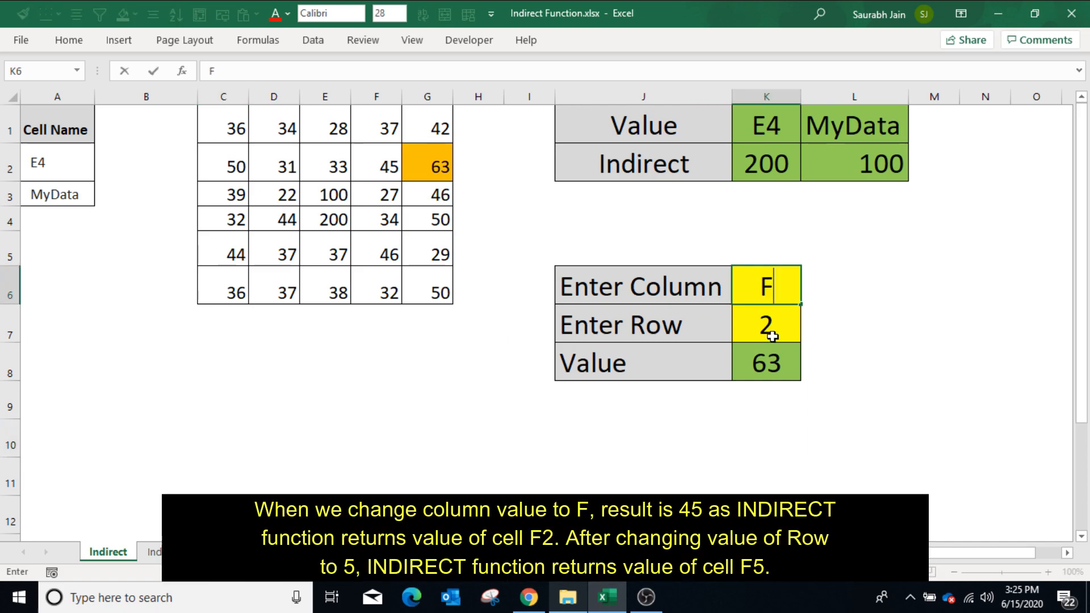
{"action": "left_click", "coordinate": [773, 337]}
{"action": "type", "text": "5"}
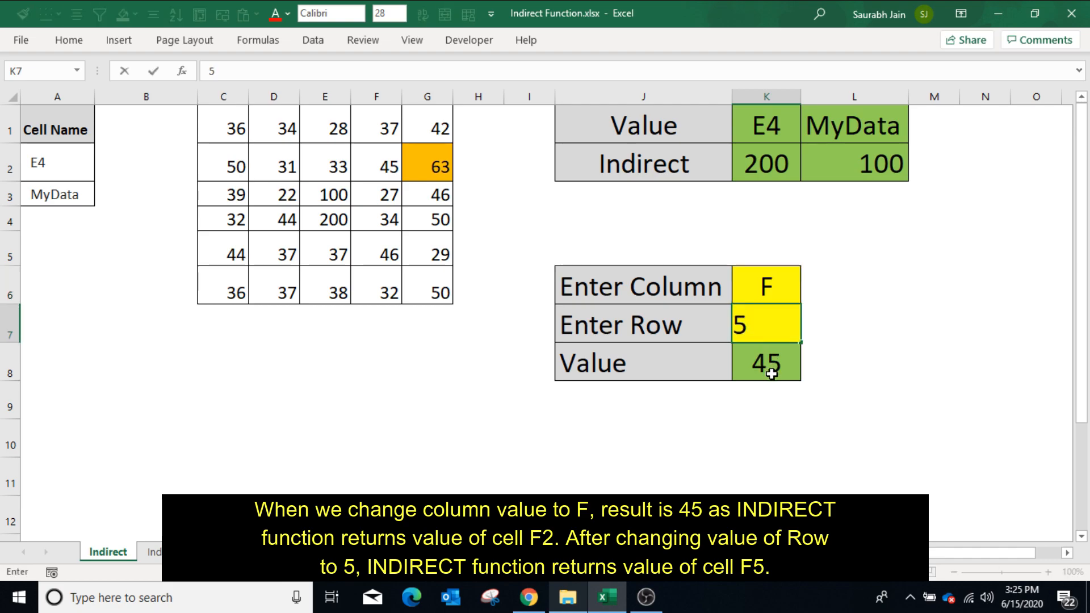
{"action": "left_click", "coordinate": [772, 370]}
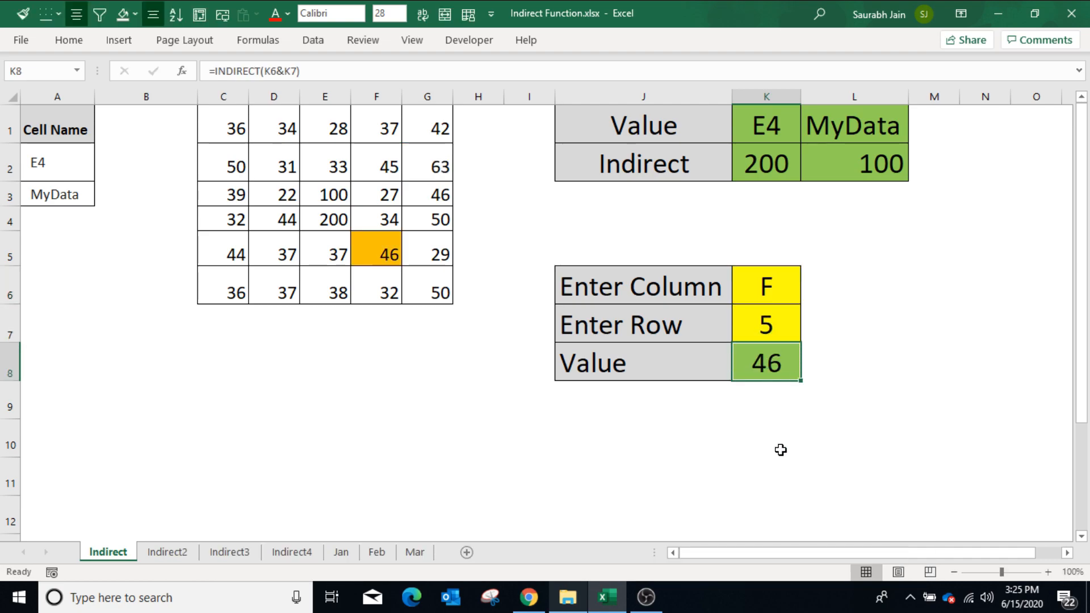
On the Indirect2 sheet, build the formula =indirect("B"&G2&":B"&H2) in Sum cell G4 from the From and To row numbers
{"action": "left_click", "coordinate": [177, 556]}
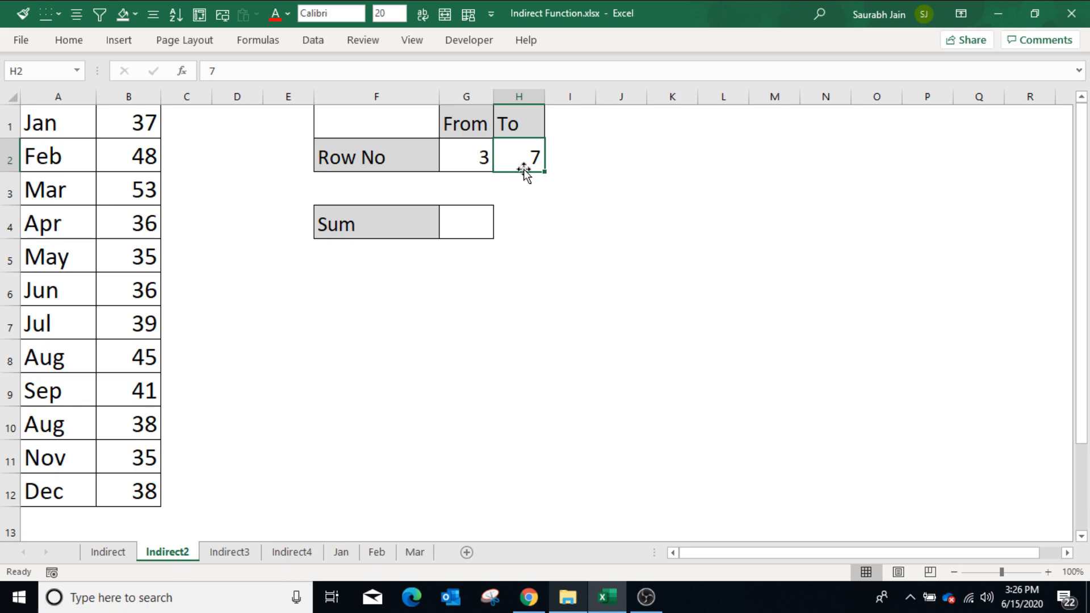
{"action": "left_click_drag", "start_coordinate": [117, 191], "coordinate": [107, 318]}
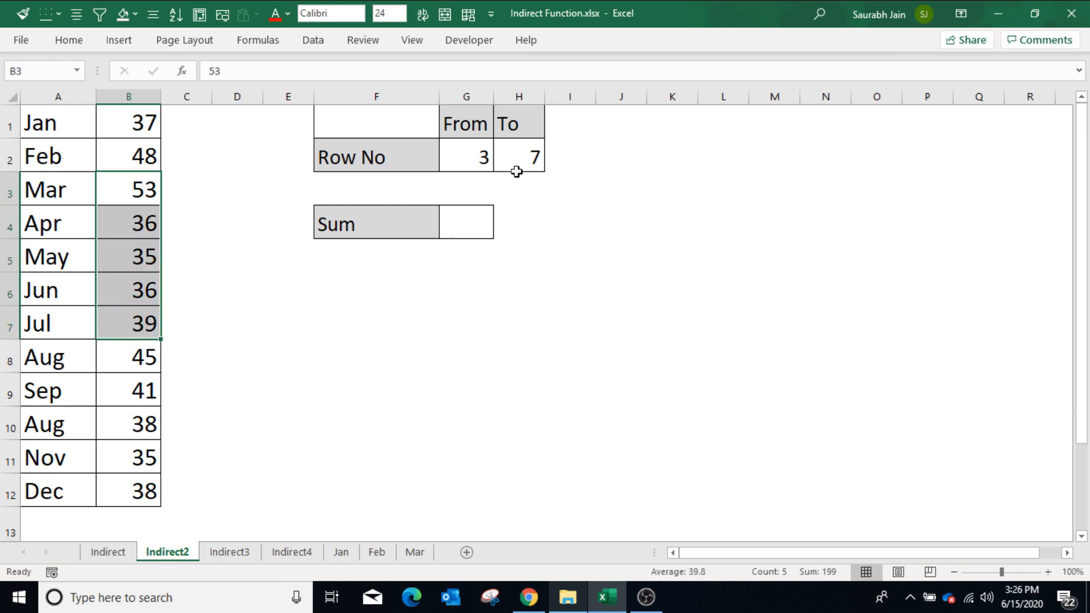
{"action": "left_click", "coordinate": [466, 222]}
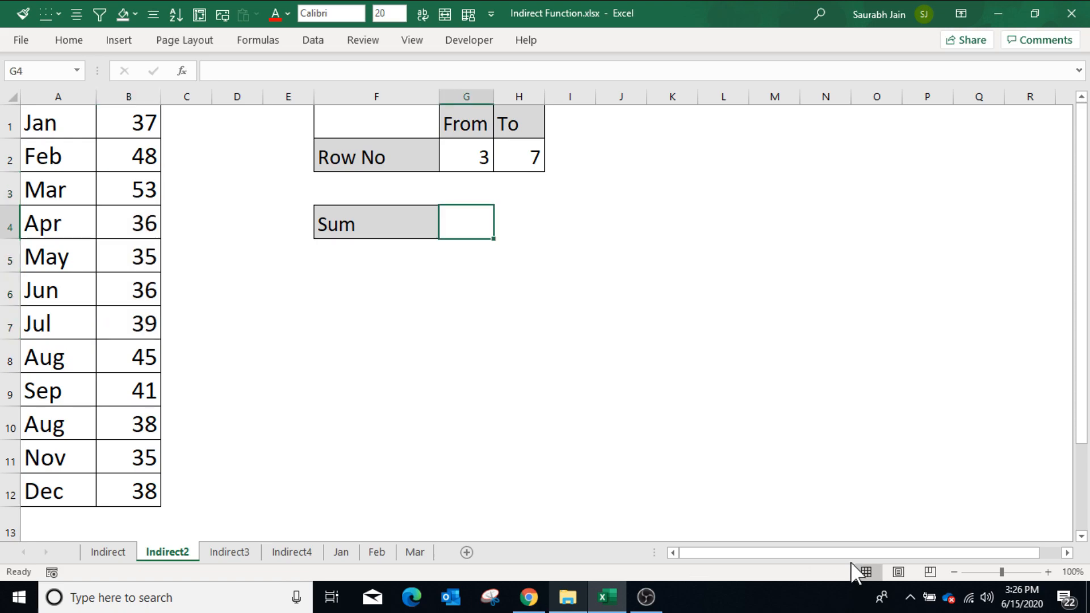
{"action": "type", "text": "=indirect("}
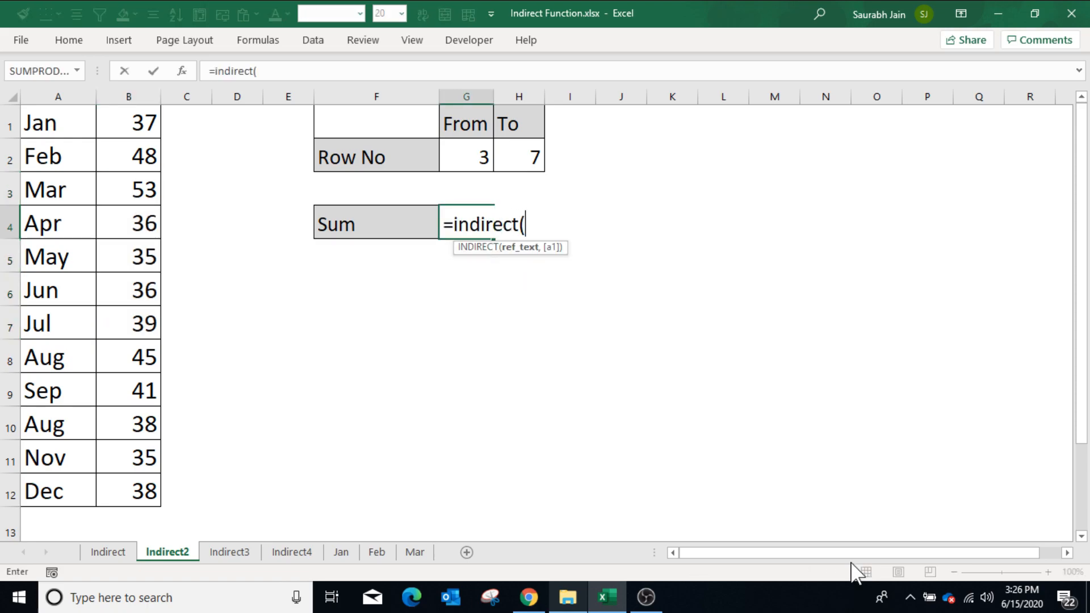
{"action": "type", "text": "\"B\"&"}
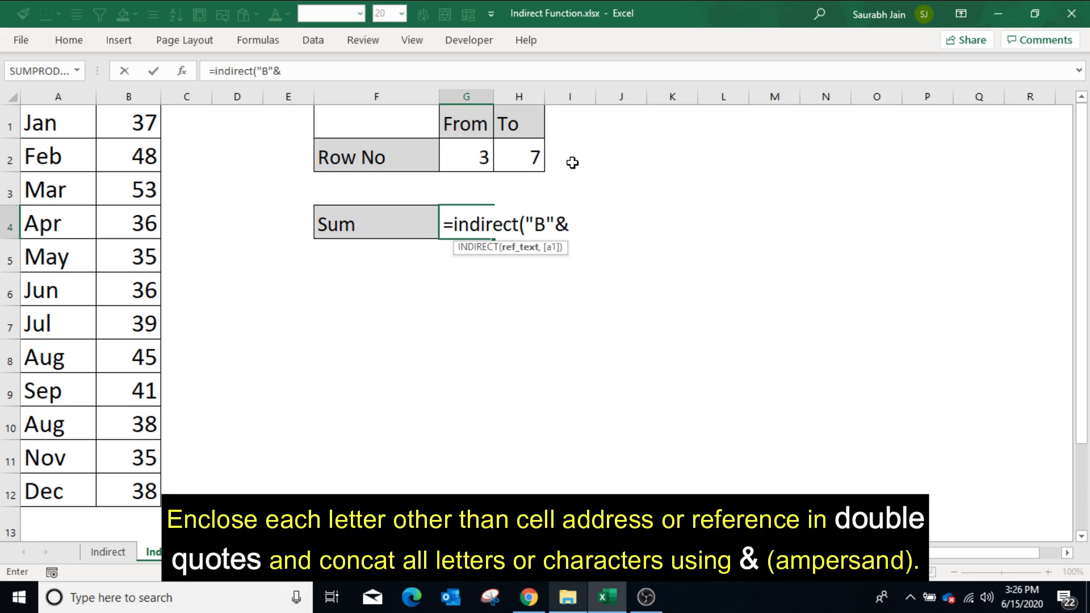
{"action": "left_click", "coordinate": [479, 157]}
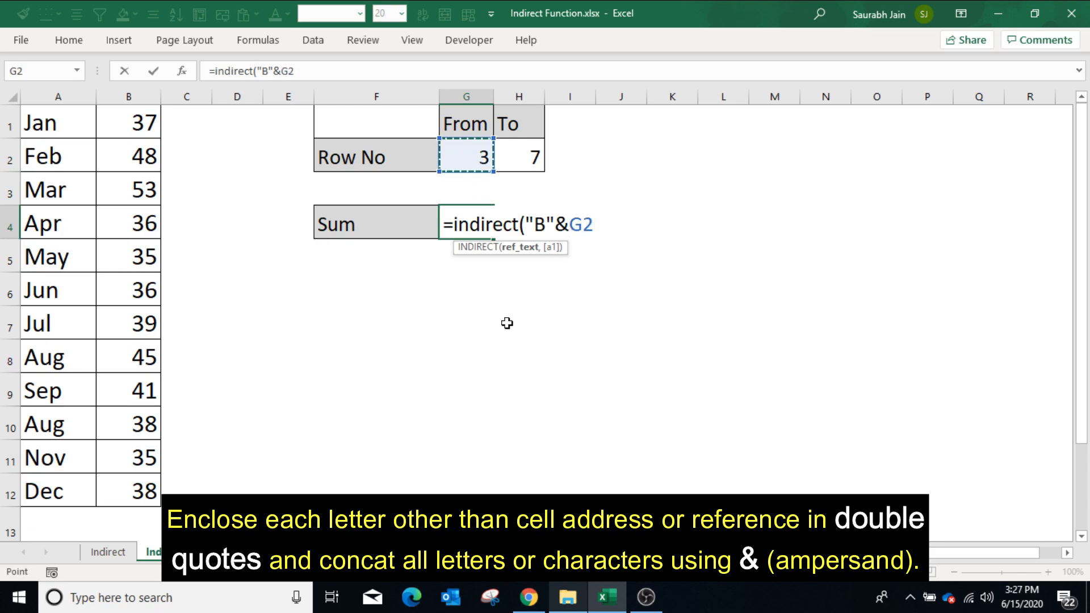
{"action": "type", "text": "&\":B\"&"}
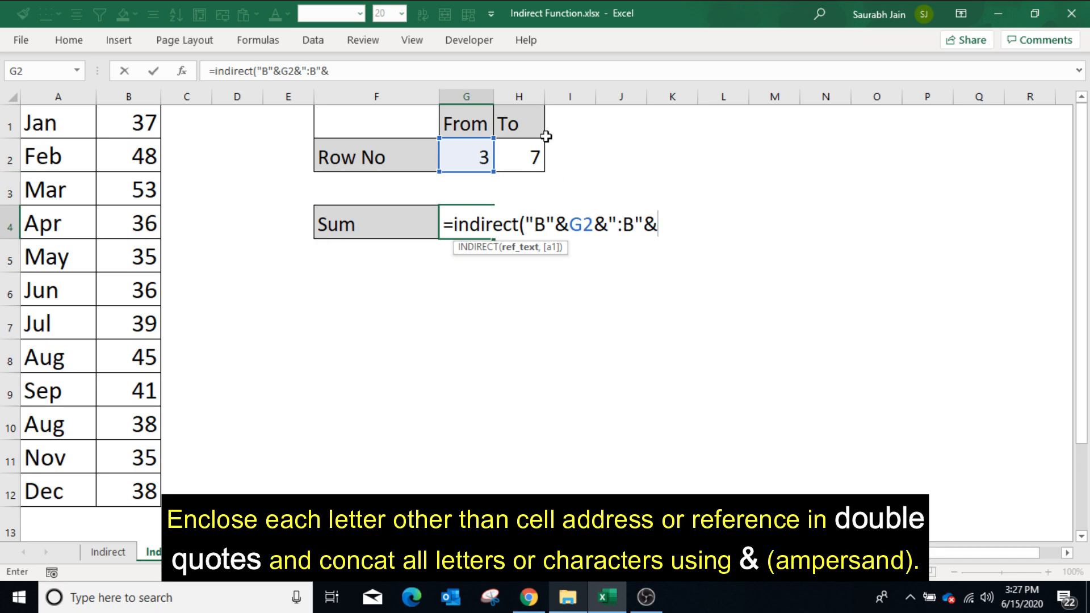
{"action": "left_click", "coordinate": [534, 151]}
{"action": "type", "text": ")"}
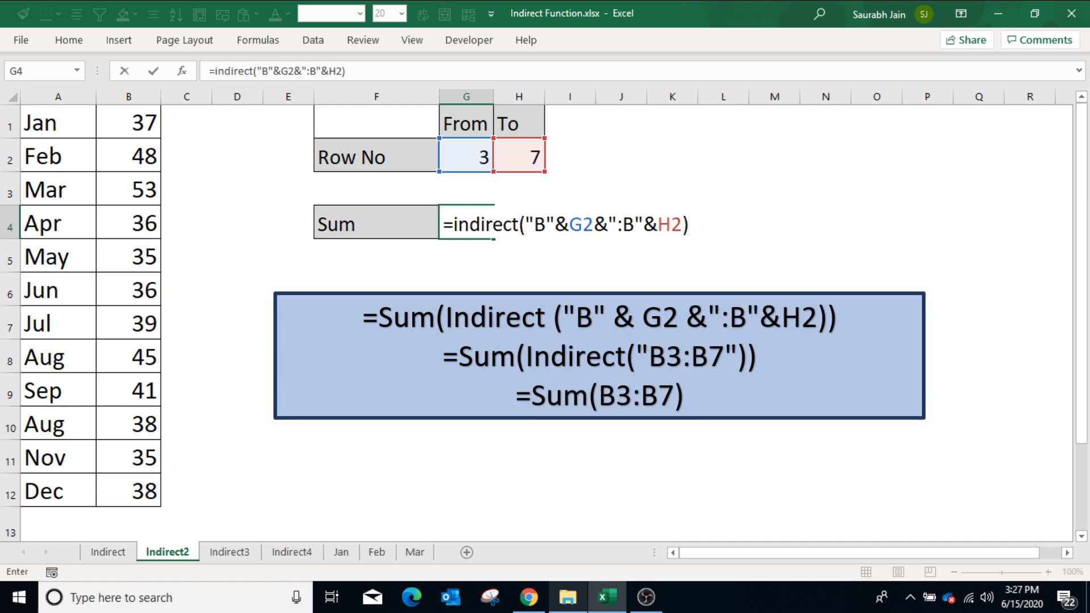
Wrap the formula in G4 in SUM to make it =sum(indirect("B"&G2&":B"&H2)) and enter it
{"action": "left_click", "coordinate": [454, 224]}
{"action": "type", "text": "sum"}
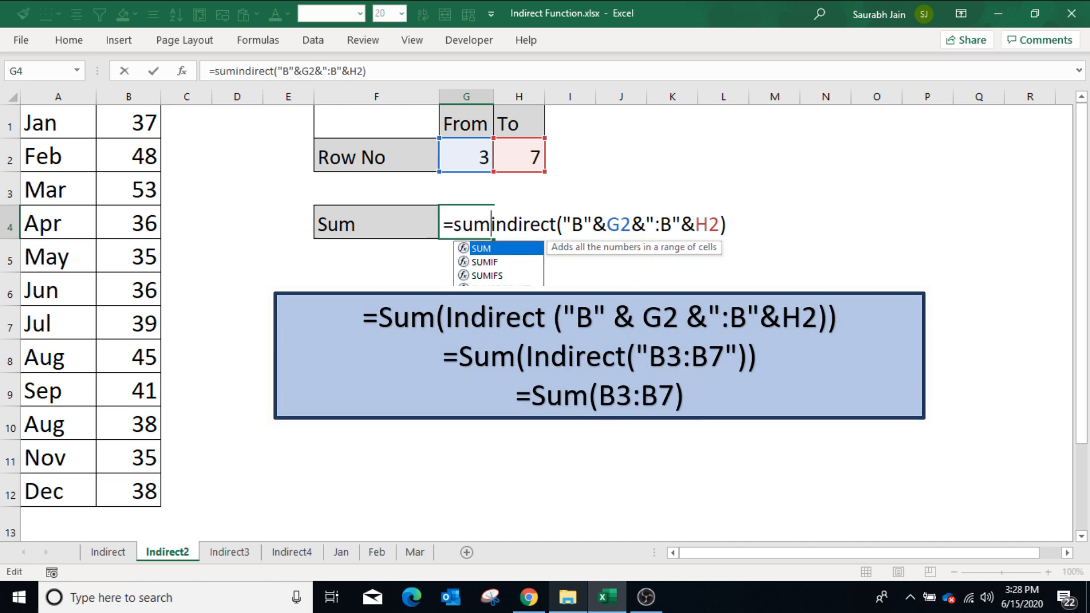
{"action": "type", "text": "("}
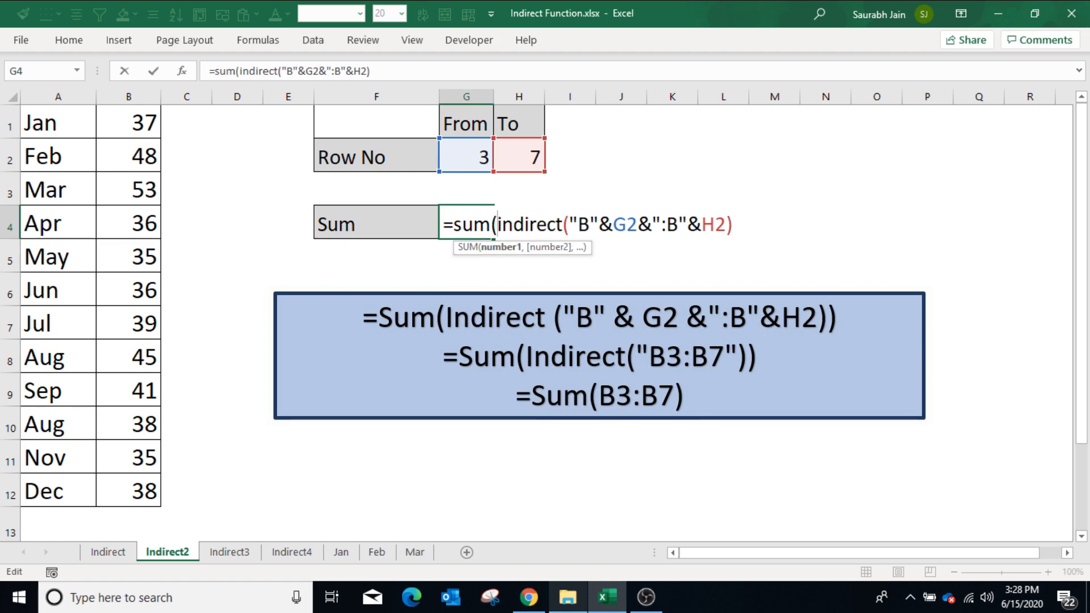
{"action": "type", "text": ")"}
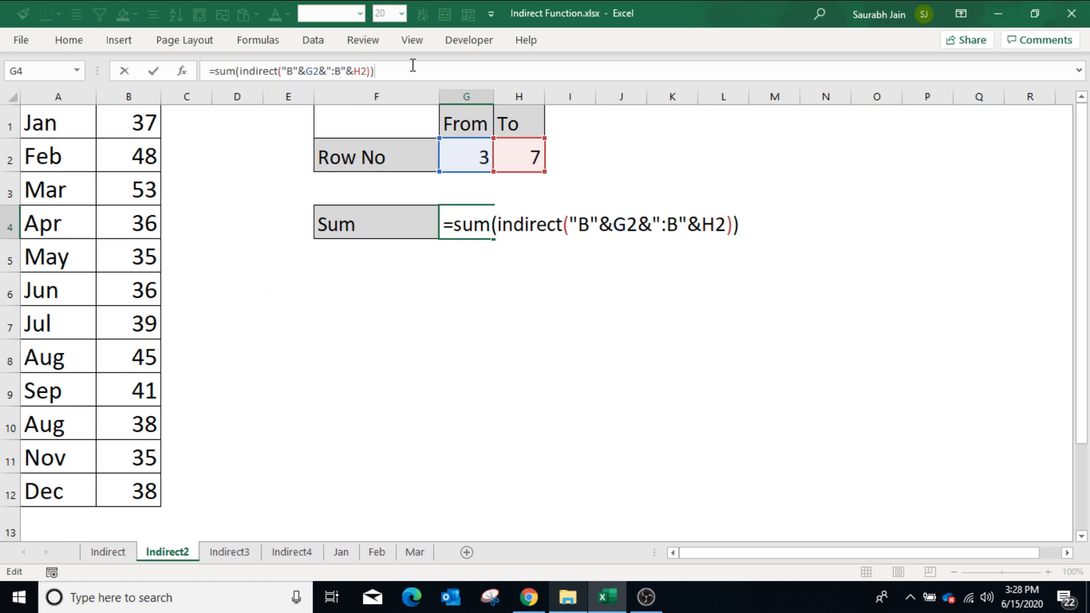
{"action": "key", "text": "Return"}
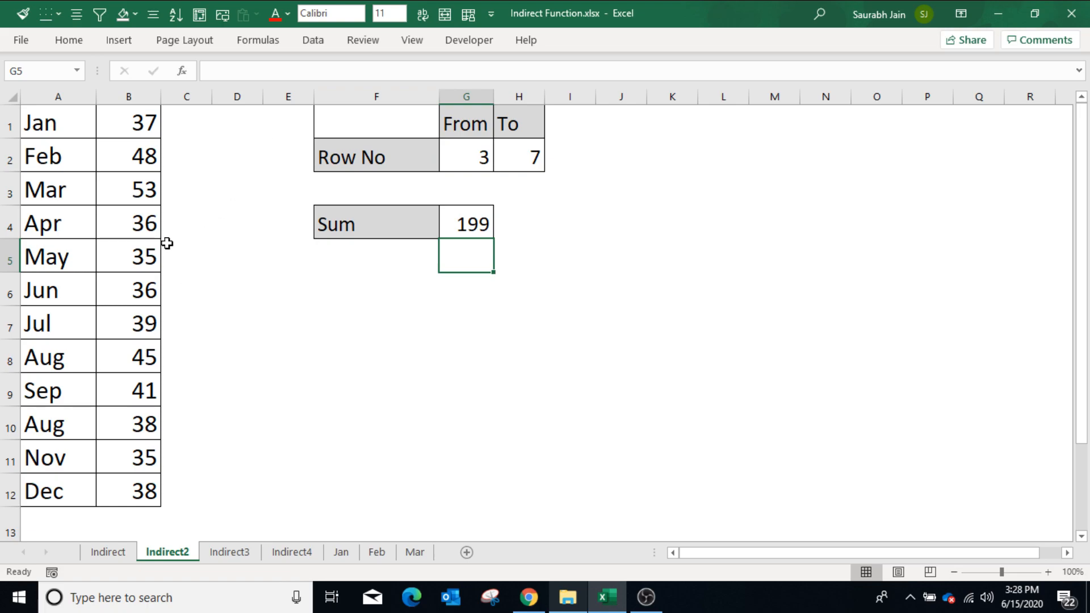
Check the sum against B3:B7, and set the From row number in G2 to 1 and compare with B1:B7
{"action": "left_click_drag", "start_coordinate": [138, 197], "coordinate": [130, 325]}
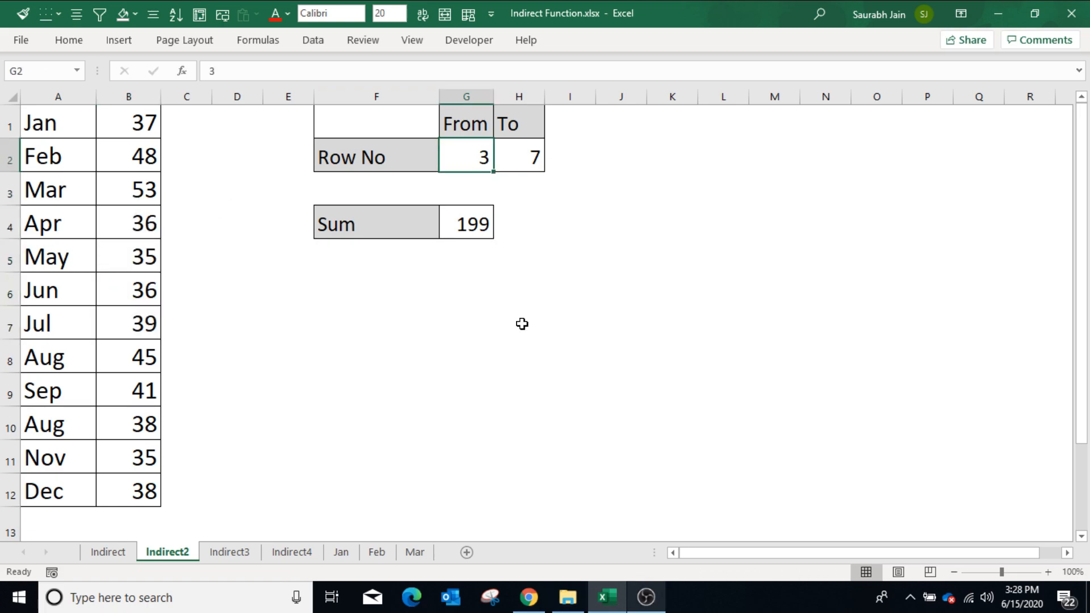
{"action": "type", "text": "1"}
{"action": "key", "text": "Tab"}
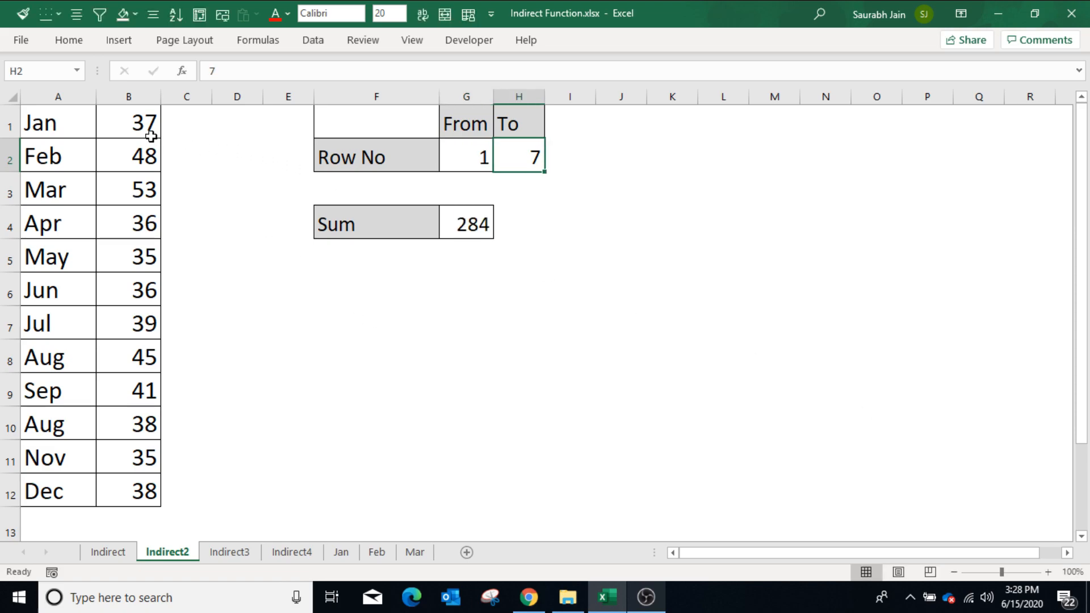
{"action": "left_click_drag", "start_coordinate": [144, 123], "coordinate": [123, 322]}
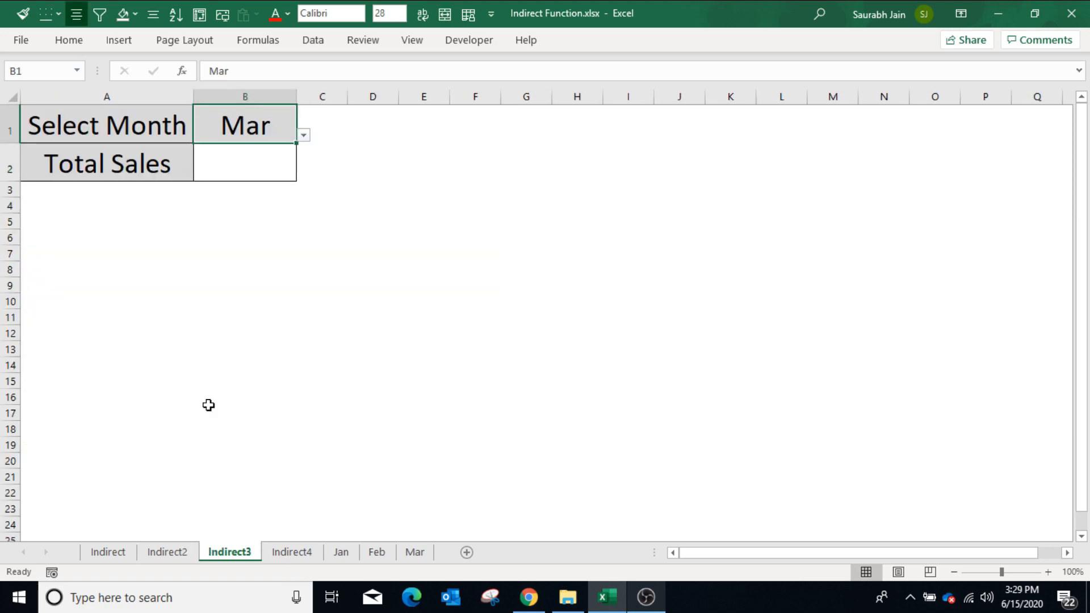
Examine the Jan and Feb sheets and the month choices offered in Select Month cell B1 of the Indirect3 sheet
{"action": "left_click", "coordinate": [346, 556]}
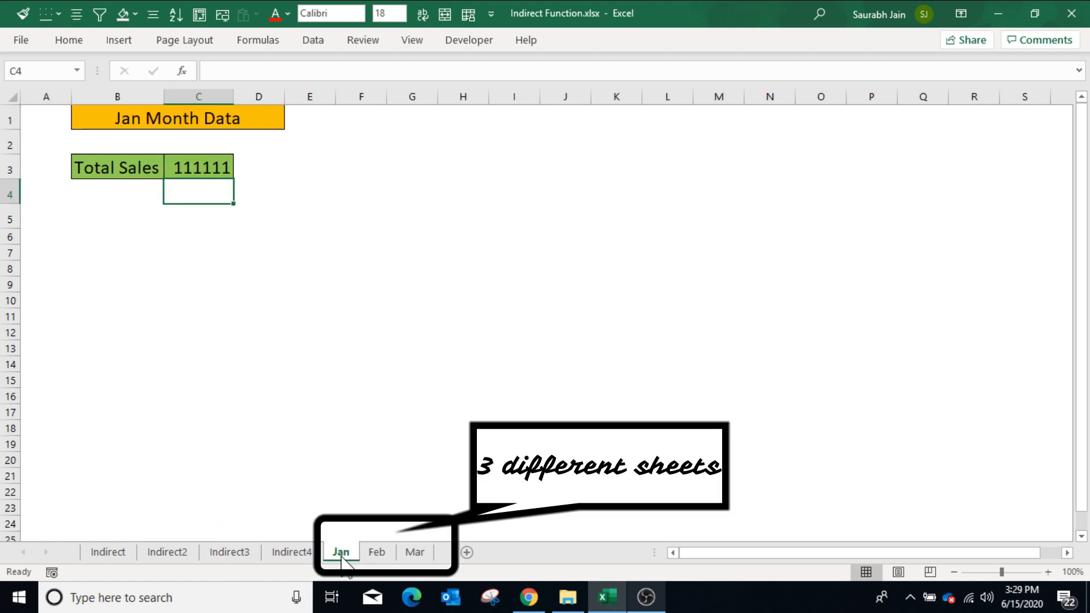
{"action": "left_click", "coordinate": [378, 555]}
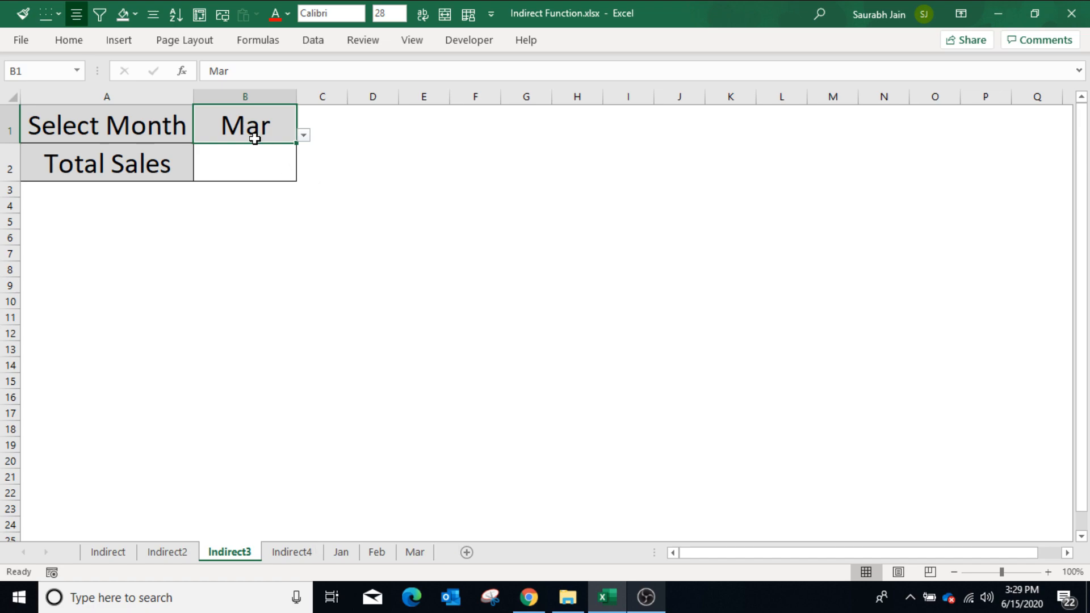
{"action": "left_click", "coordinate": [304, 136]}
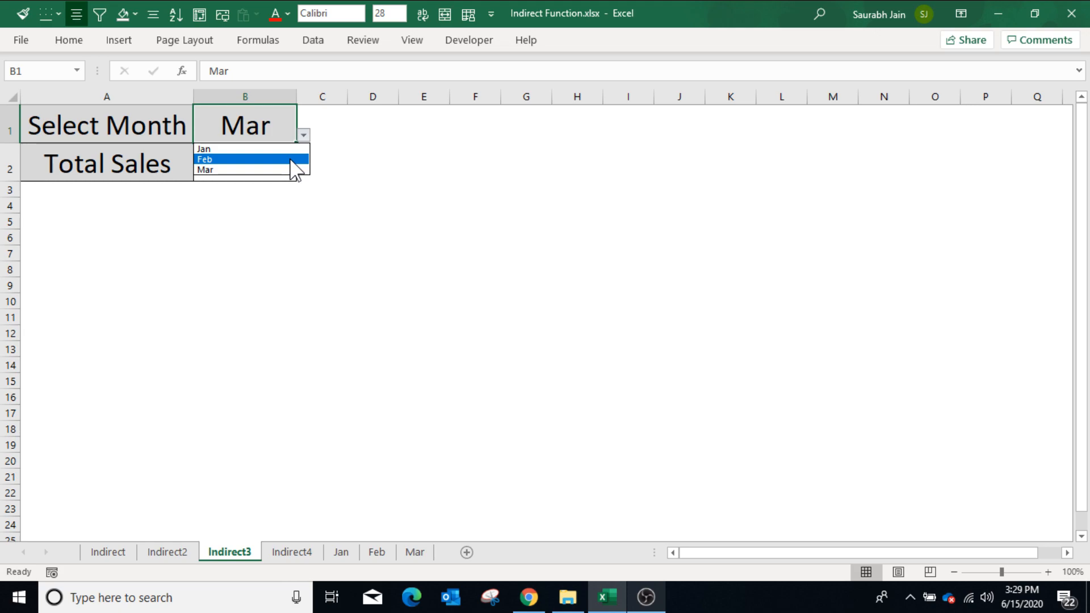
{"action": "left_click", "coordinate": [424, 252]}
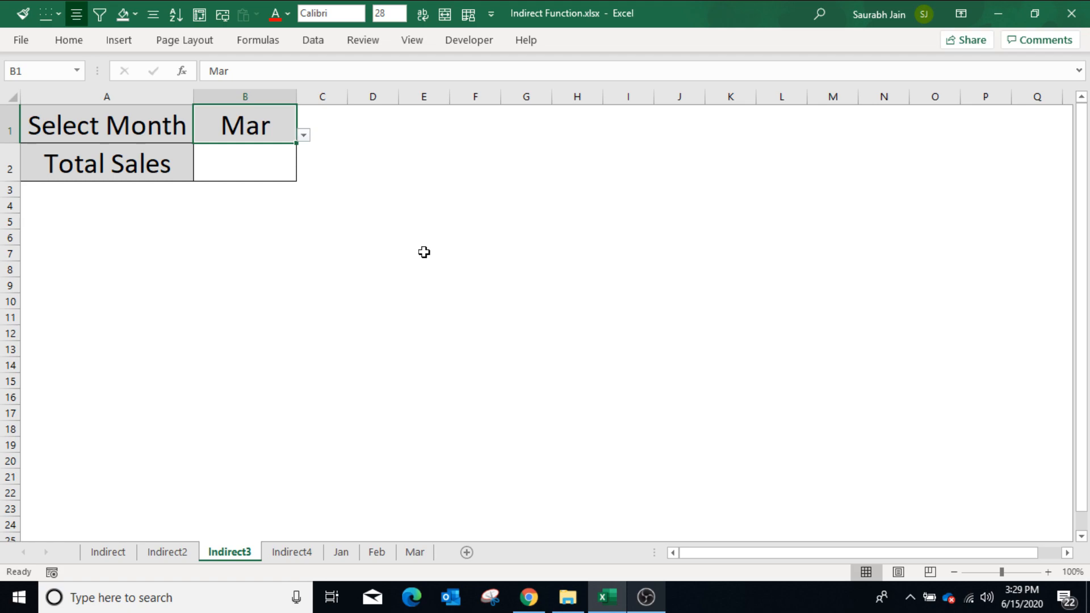
Enter the formula =indirect(B1&"!C3") in Total Sales cell B2 and compare the result with the Mar sheet
{"action": "key", "text": "Down"}
{"action": "type", "text": "=ind"}
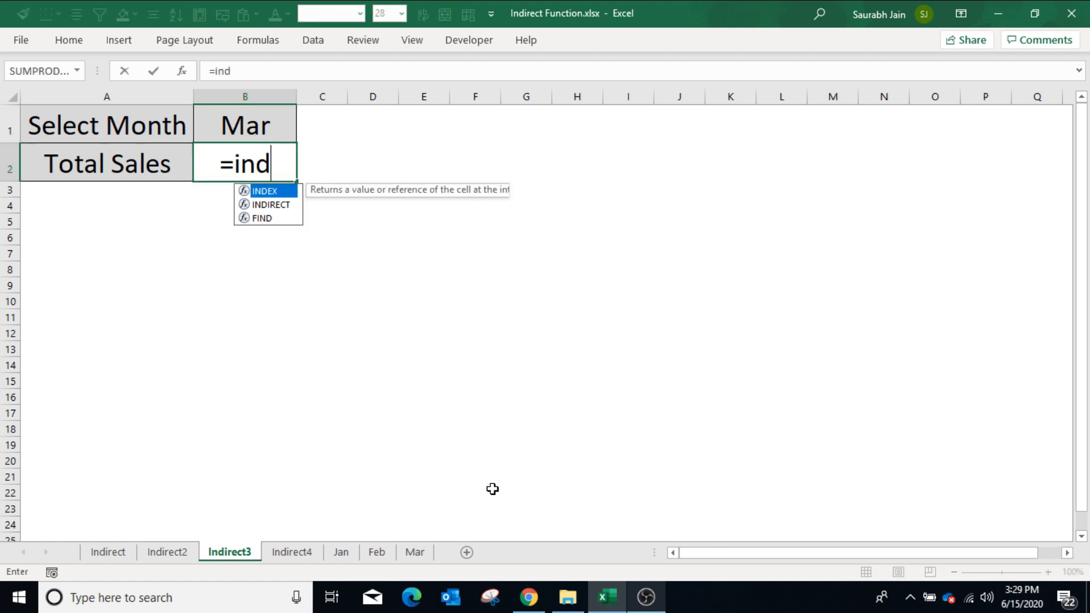
{"action": "type", "text": "irect("}
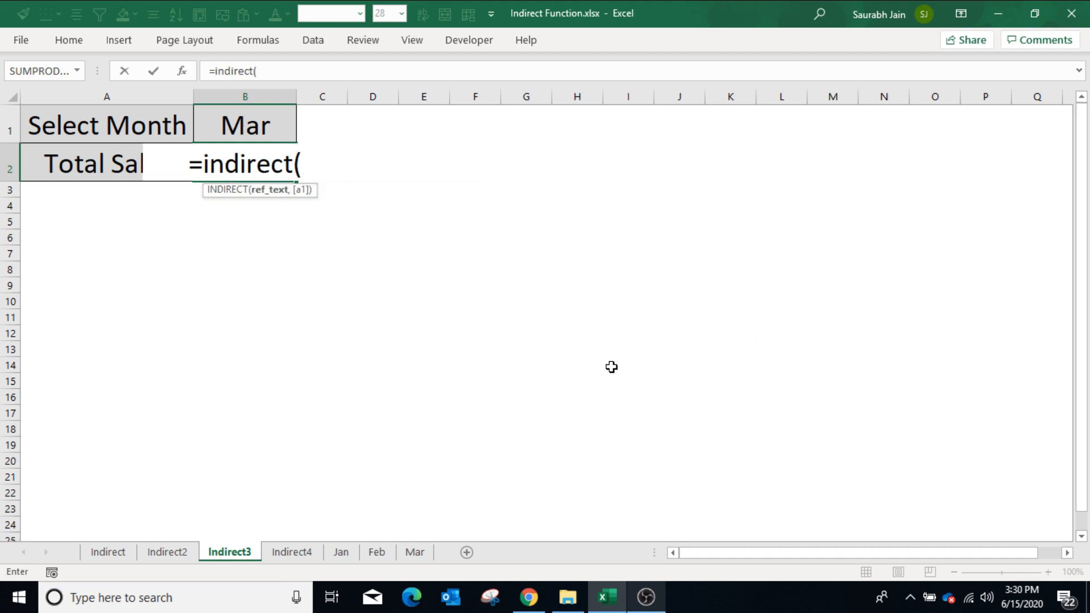
{"action": "left_click", "coordinate": [275, 130]}
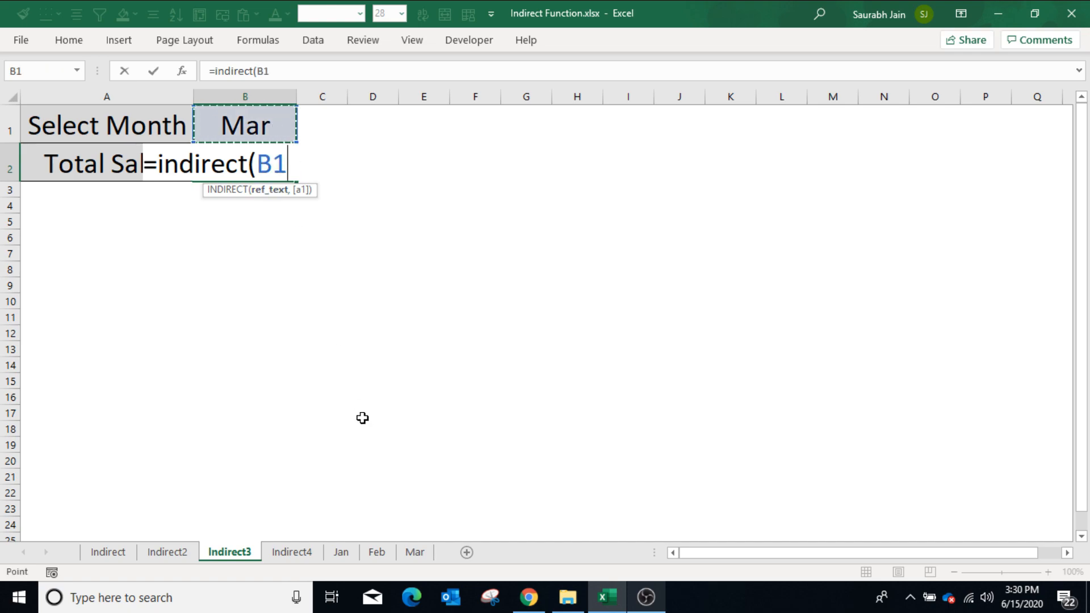
{"action": "type", "text": "&"}
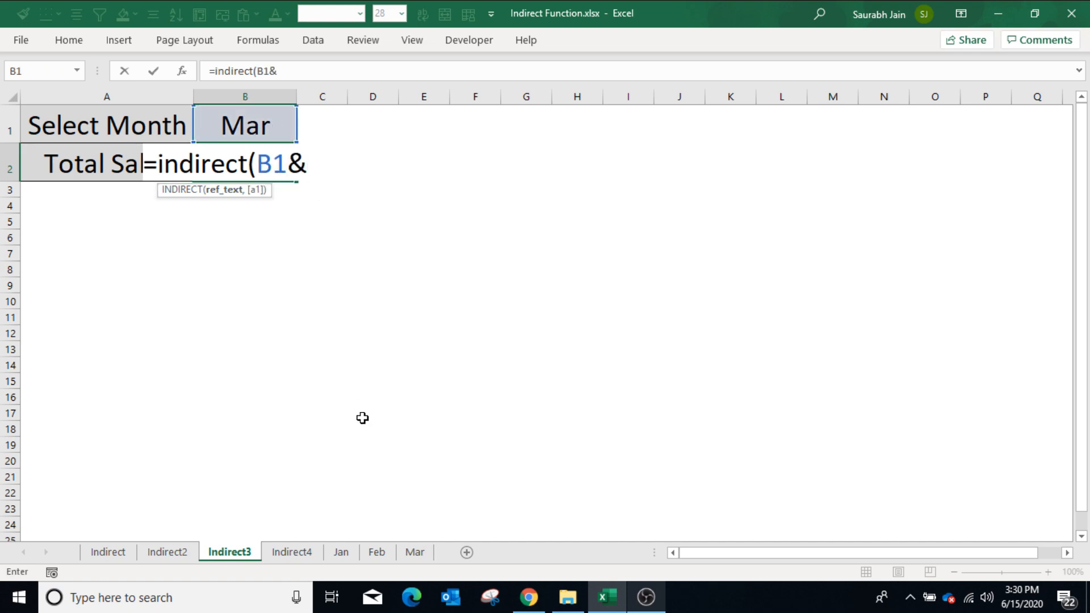
{"action": "type", "text": "\"!"}
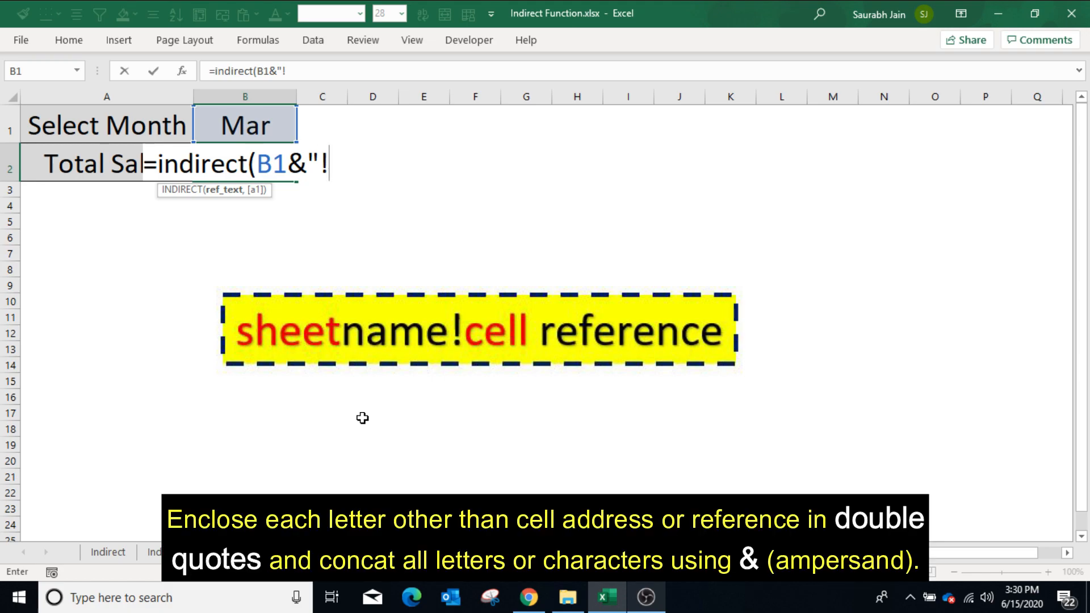
{"action": "type", "text": "C3\")"}
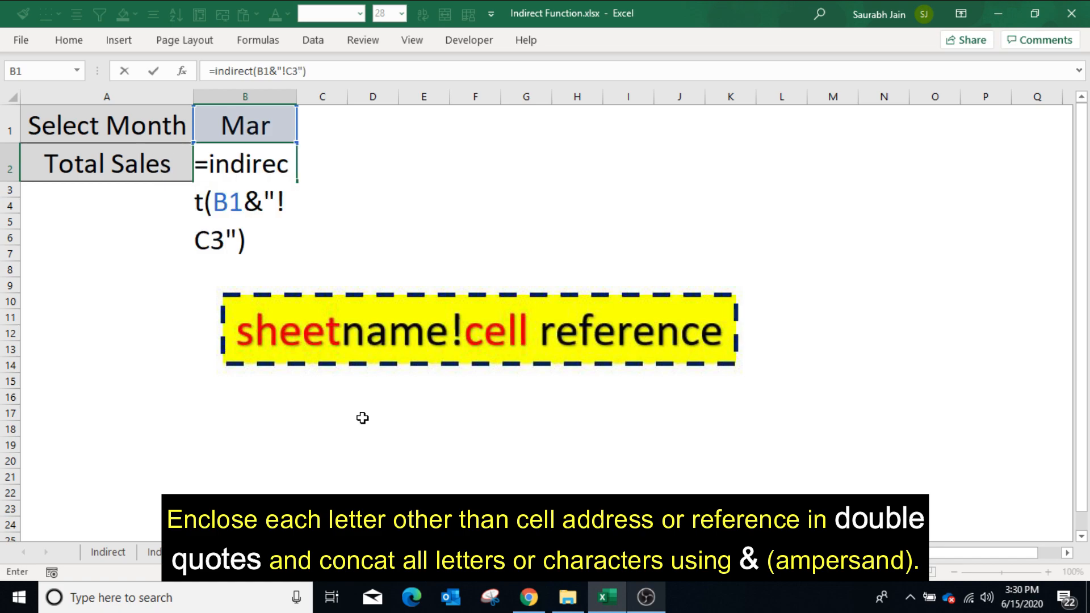
{"action": "key", "text": "Return"}
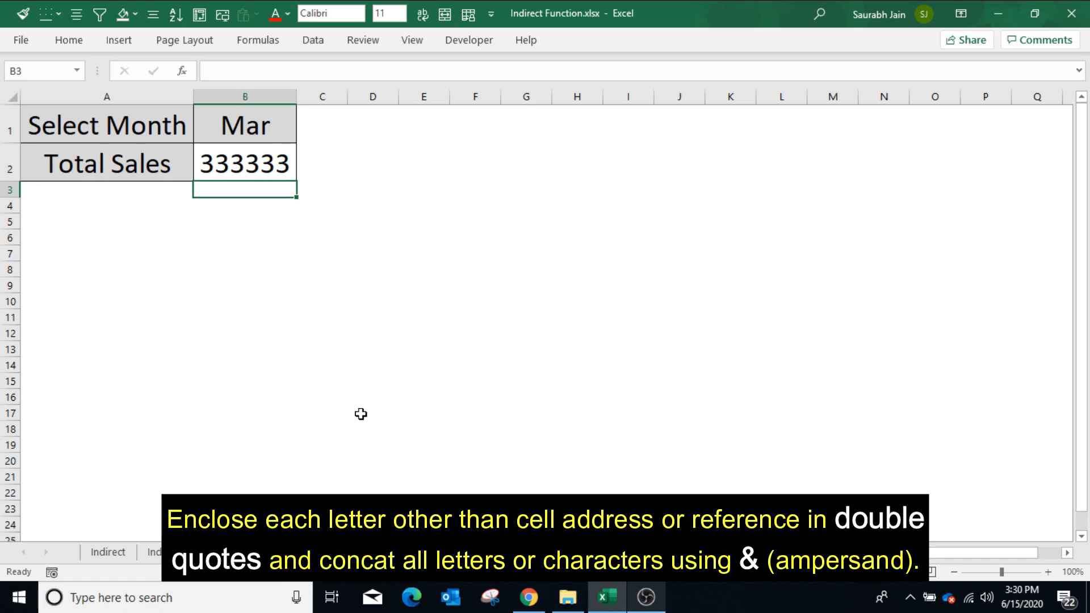
{"action": "key", "text": "Up"}
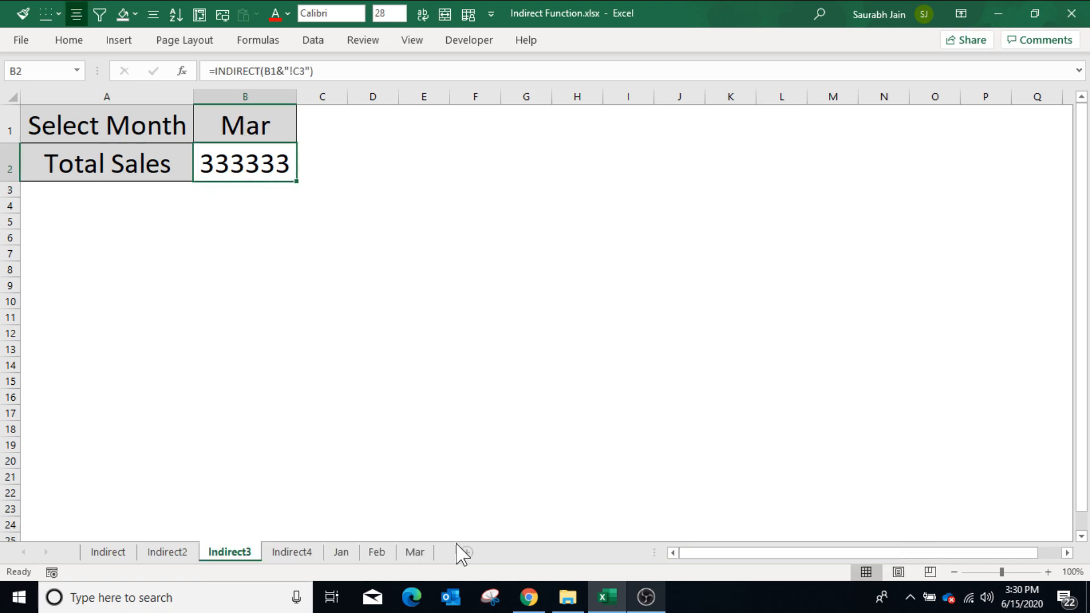
{"action": "left_click", "coordinate": [415, 552]}
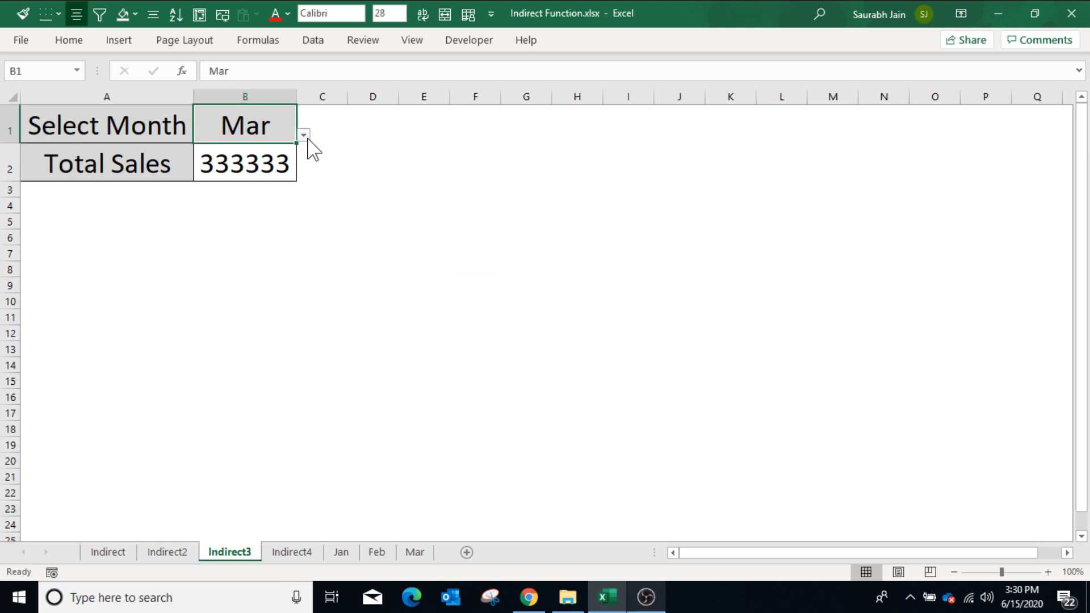
Set the Select Month cell B1 to Jan and check Total Sales against cell C3 of the Jan sheet
{"action": "left_click", "coordinate": [304, 135]}
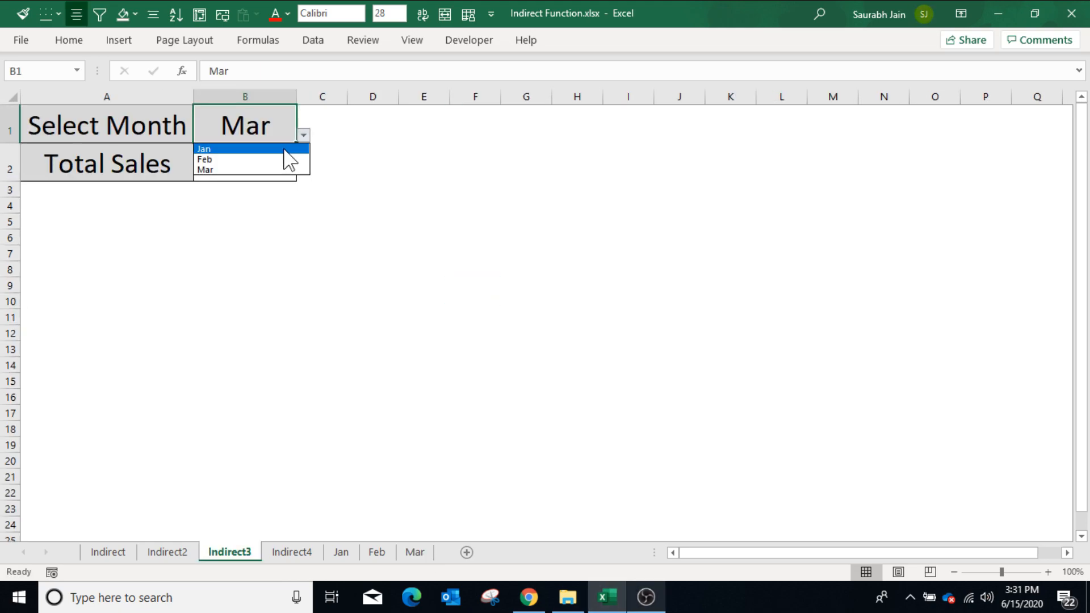
{"action": "left_click", "coordinate": [239, 149]}
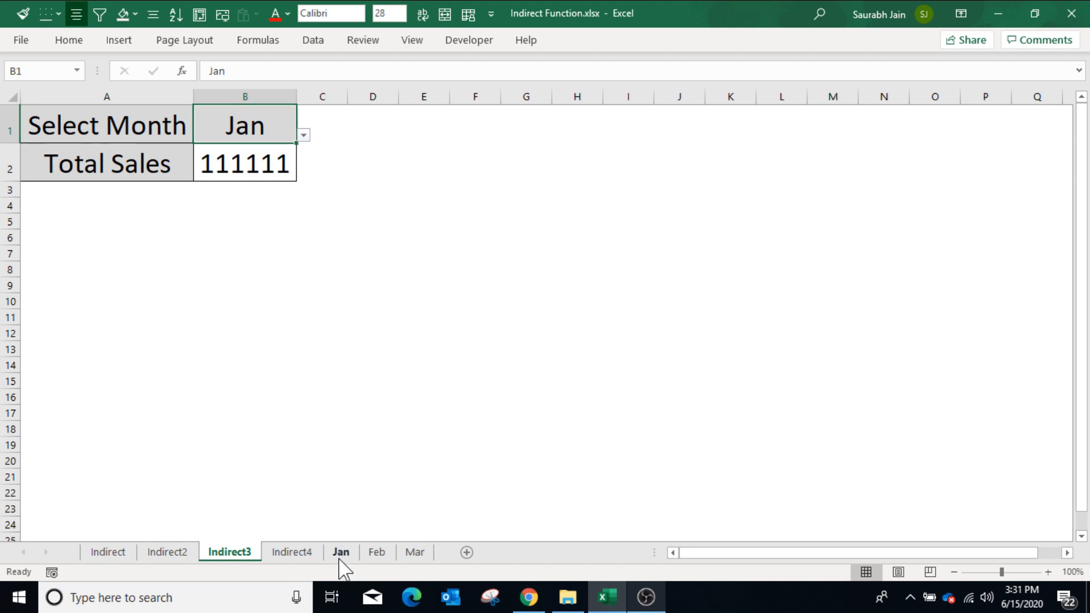
{"action": "left_click", "coordinate": [339, 556]}
{"action": "left_click", "coordinate": [204, 172]}
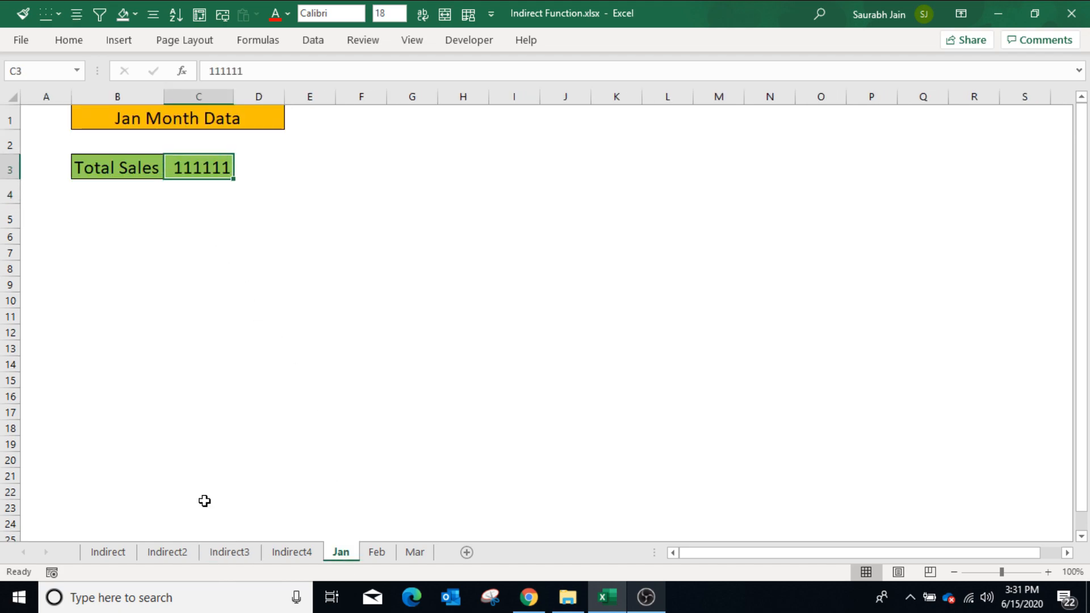
Open the Indirect4 sheet and examine the Total Sales data in the separate monthly workbooks, including the data sheet of Jan.xlsx
{"action": "left_click", "coordinate": [291, 554]}
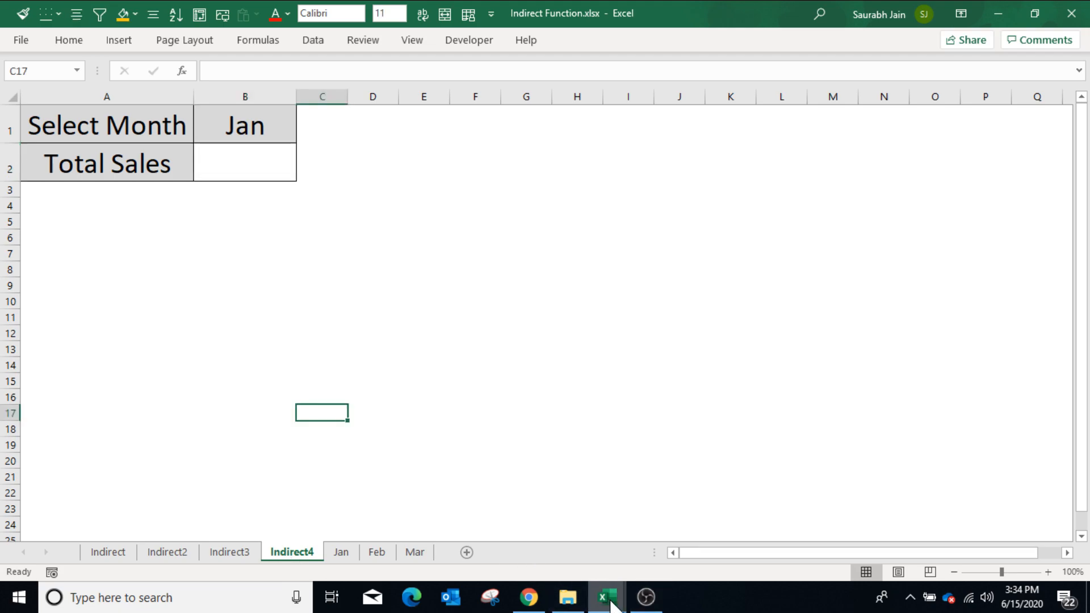
{"action": "left_click", "coordinate": [611, 603]}
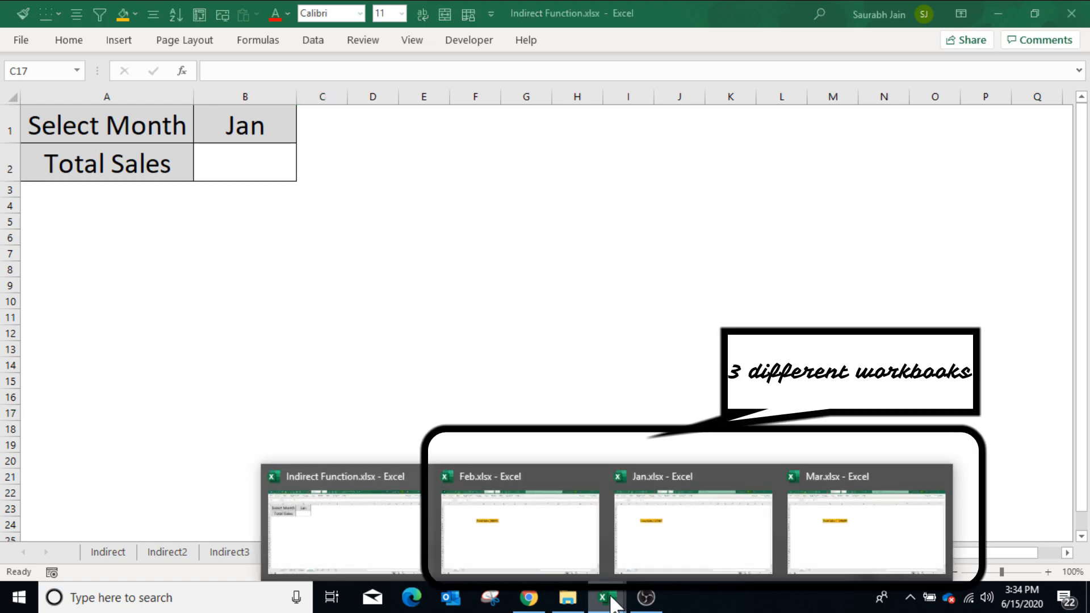
{"action": "left_click", "coordinate": [641, 541]}
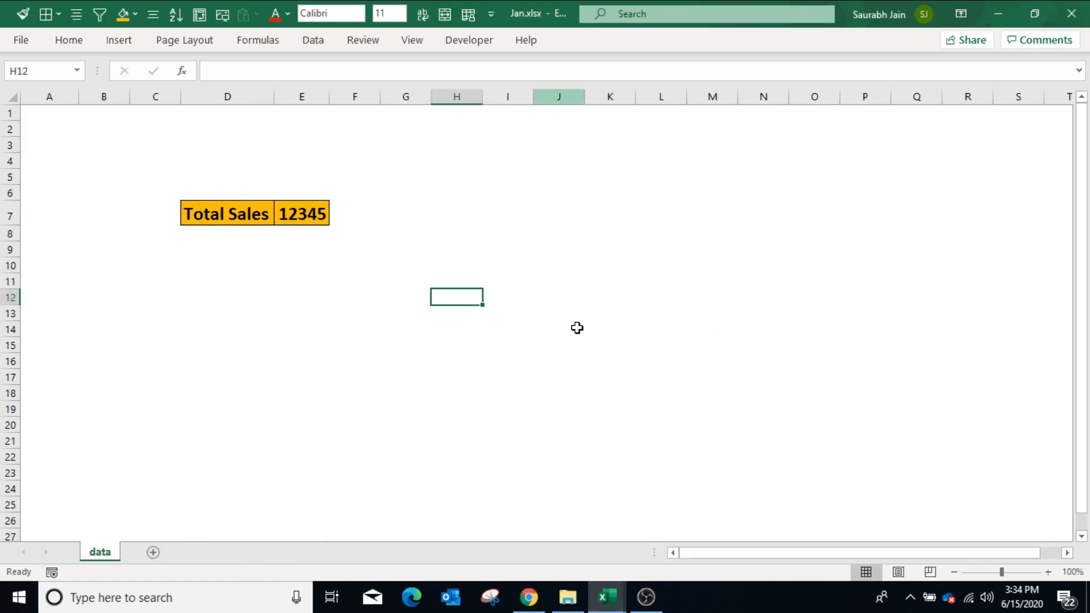
{"action": "left_click", "coordinate": [607, 598]}
{"action": "left_click", "coordinate": [577, 523]}
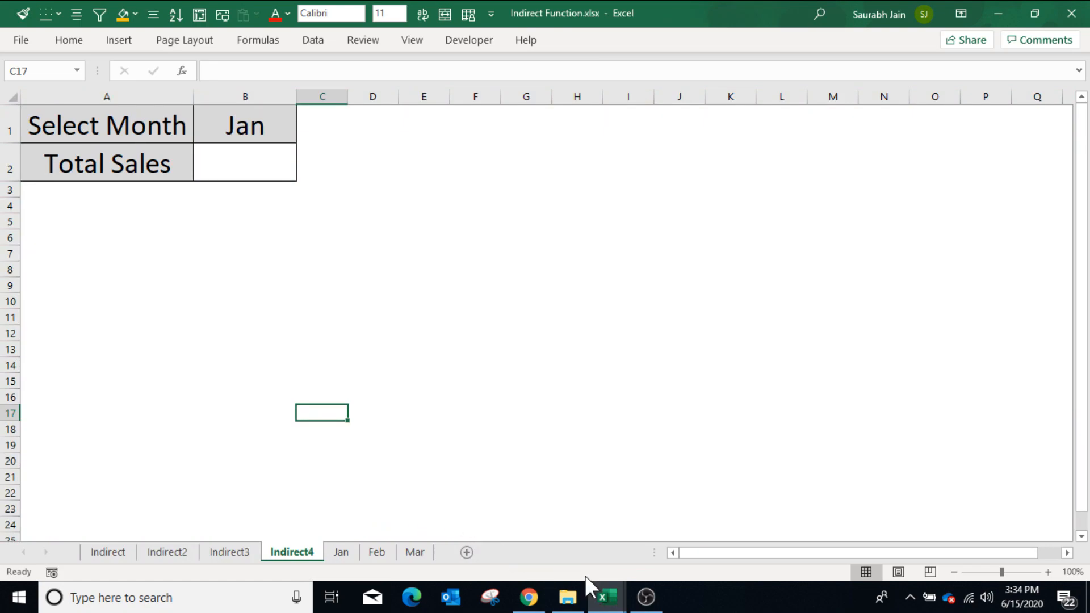
Review the month choices offered in Select Month cell B1 of the Indirect4 sheet
{"action": "left_click", "coordinate": [606, 598]}
{"action": "left_click", "coordinate": [591, 545]}
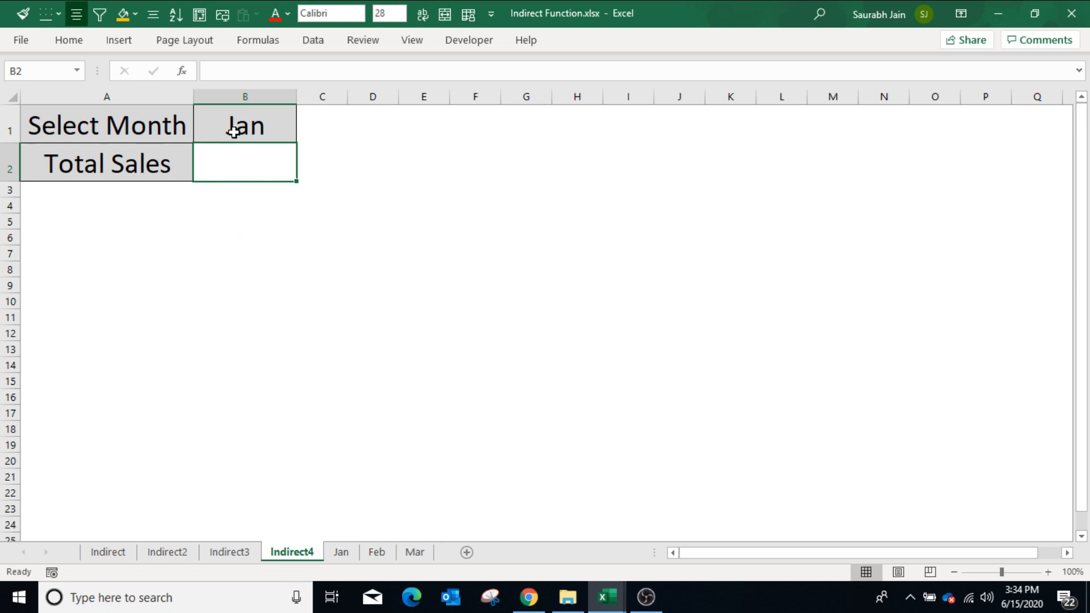
{"action": "left_click", "coordinate": [233, 131]}
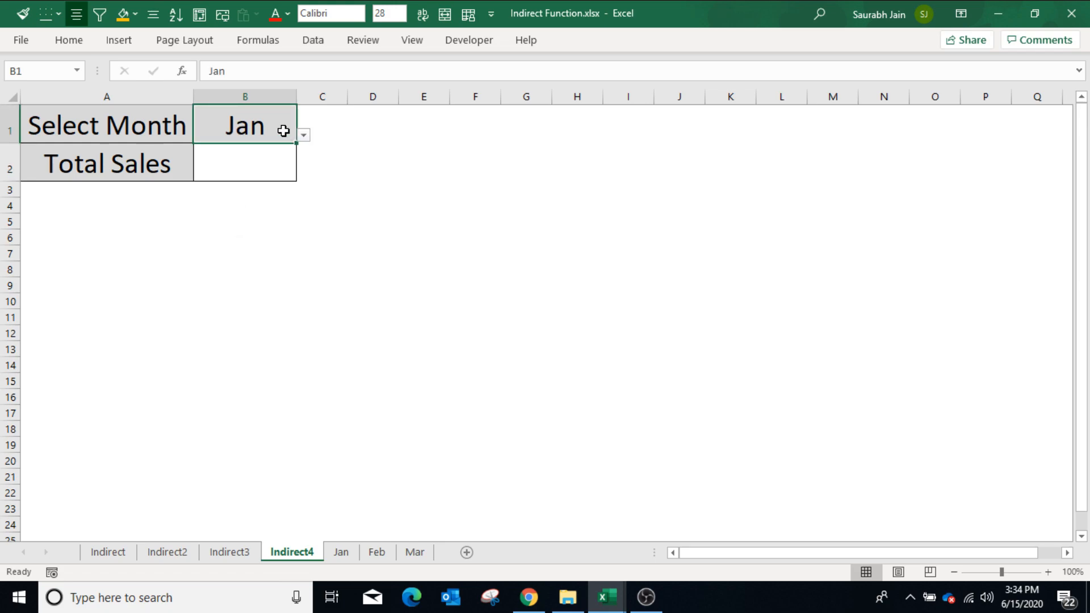
{"action": "left_click", "coordinate": [308, 138]}
{"action": "key", "text": "Down"}
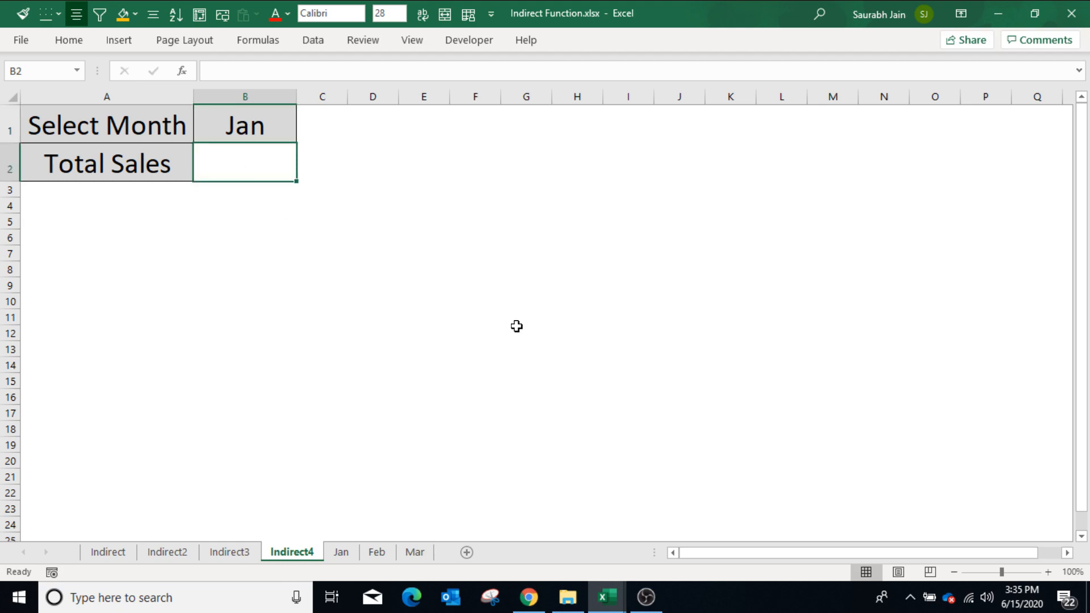
Enter the formula =Indirect("["&B1&".xlsx]data!E7") in Total Sales cell B2 of the Indirect4 sheet
{"action": "type", "text": "=Indirect"}
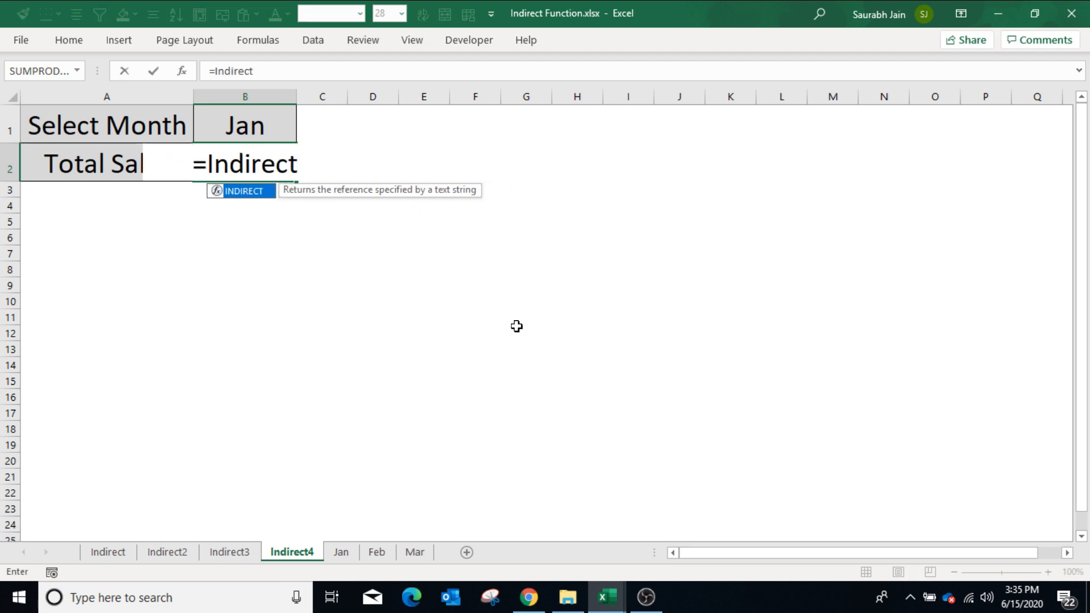
{"action": "type", "text": "("}
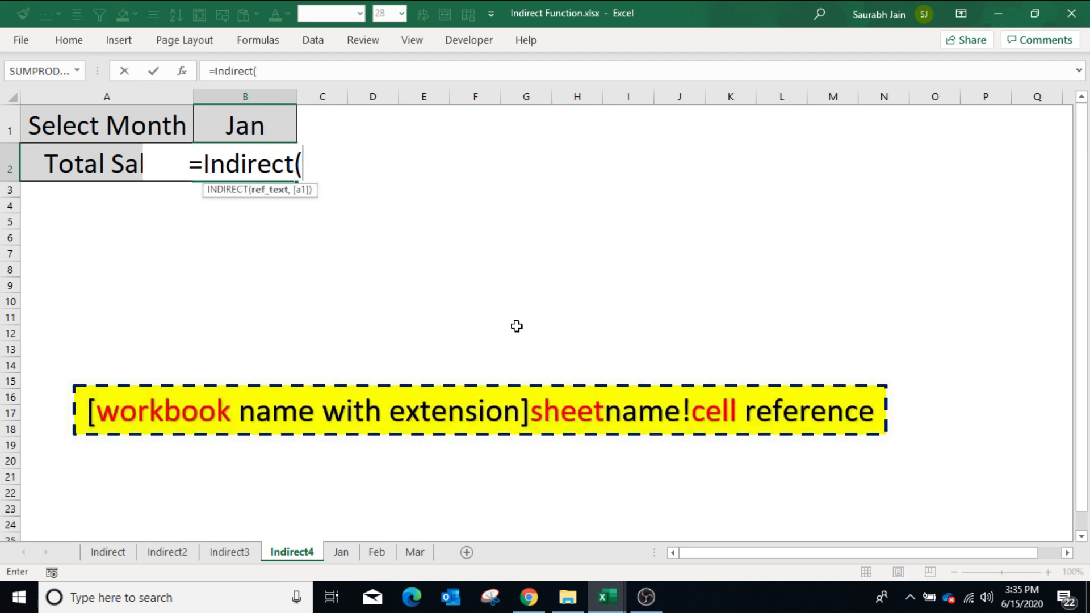
{"action": "type", "text": "\"[\""}
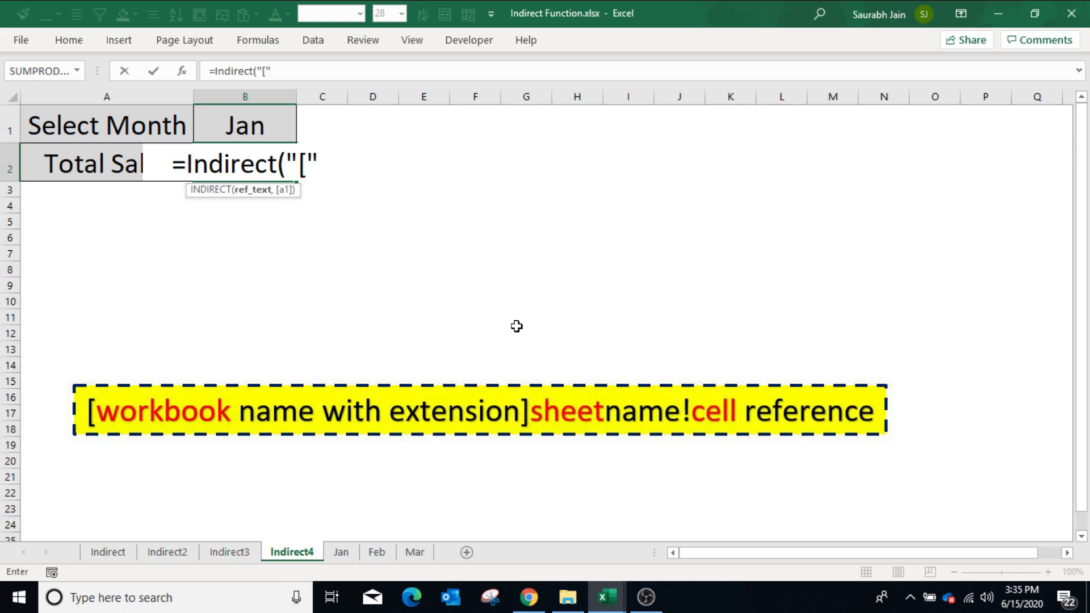
{"action": "type", "text": "&"}
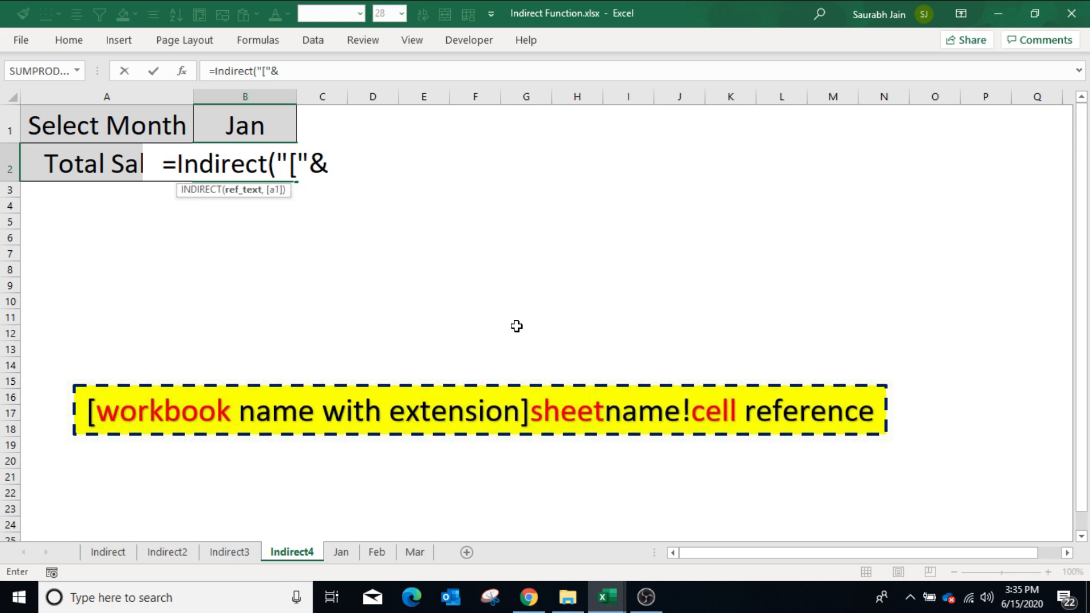
{"action": "left_click", "coordinate": [244, 126]}
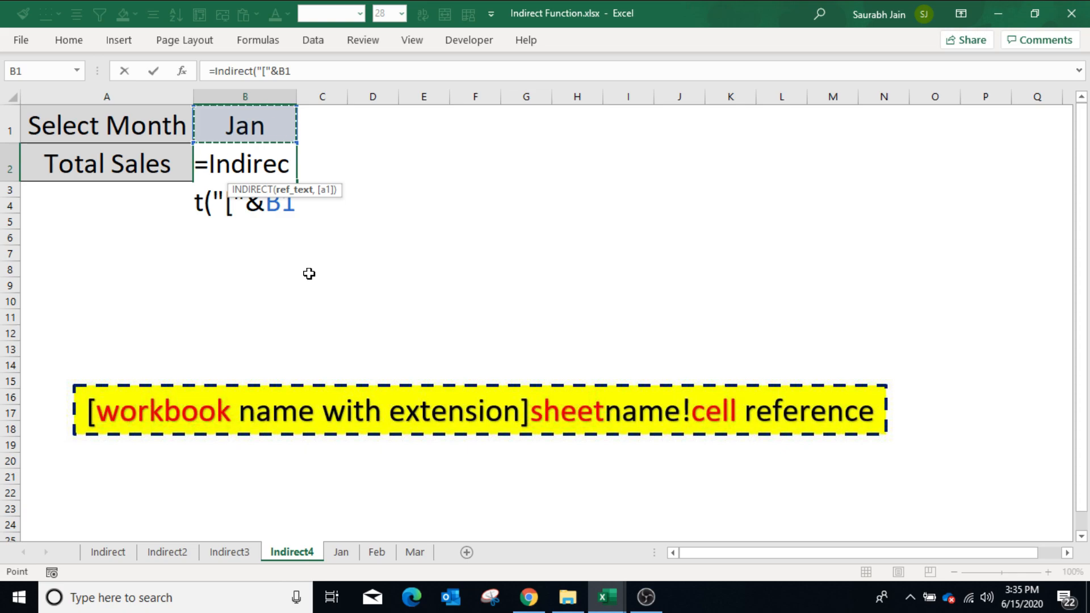
{"action": "type", "text": "&\""}
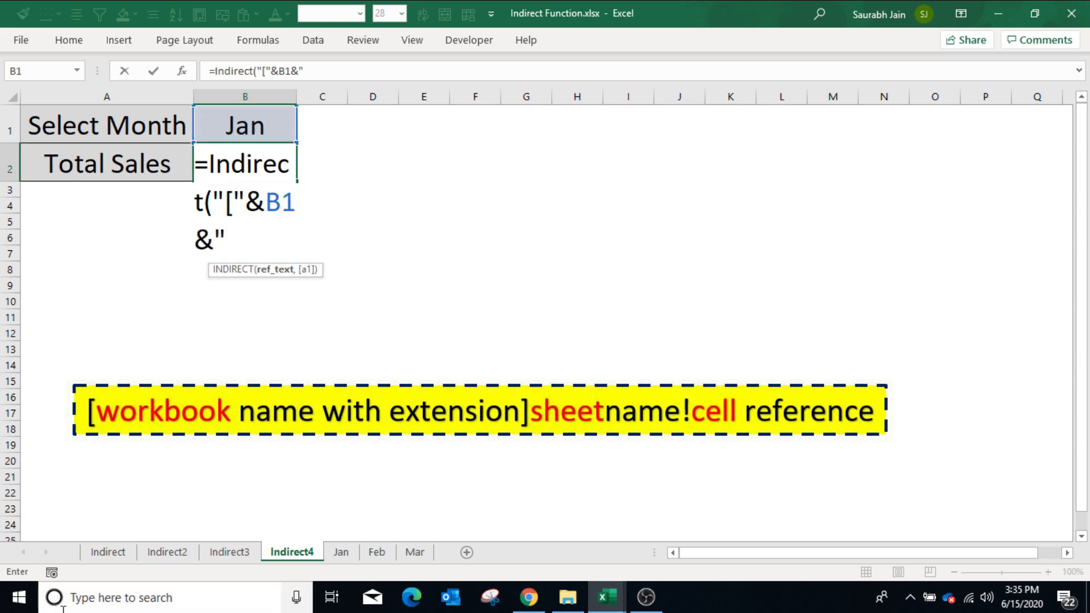
{"action": "type", "text": ".xlsx"}
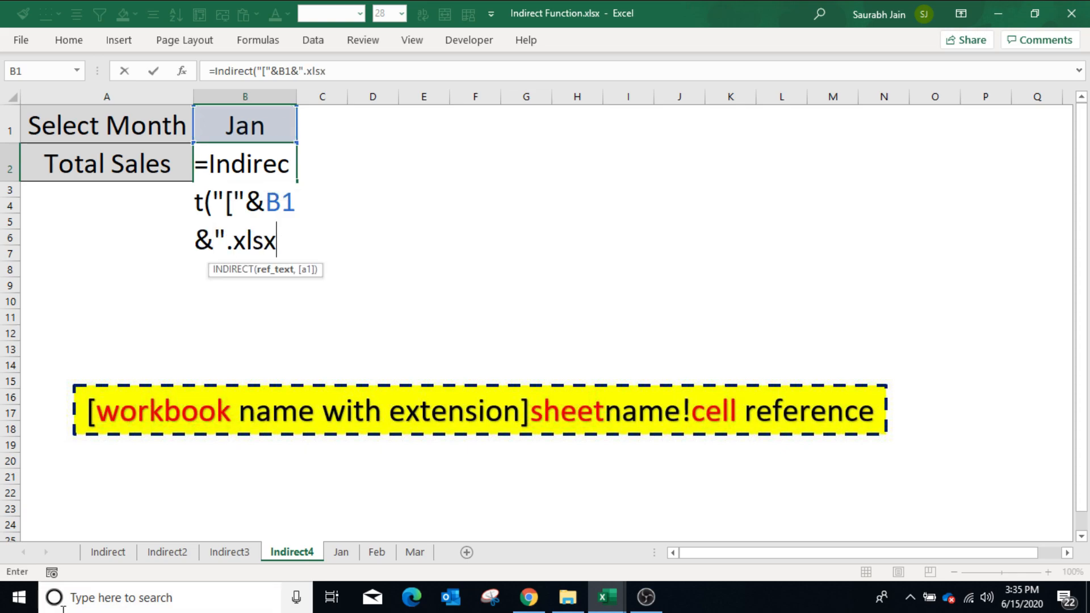
{"action": "type", "text": "]data!"}
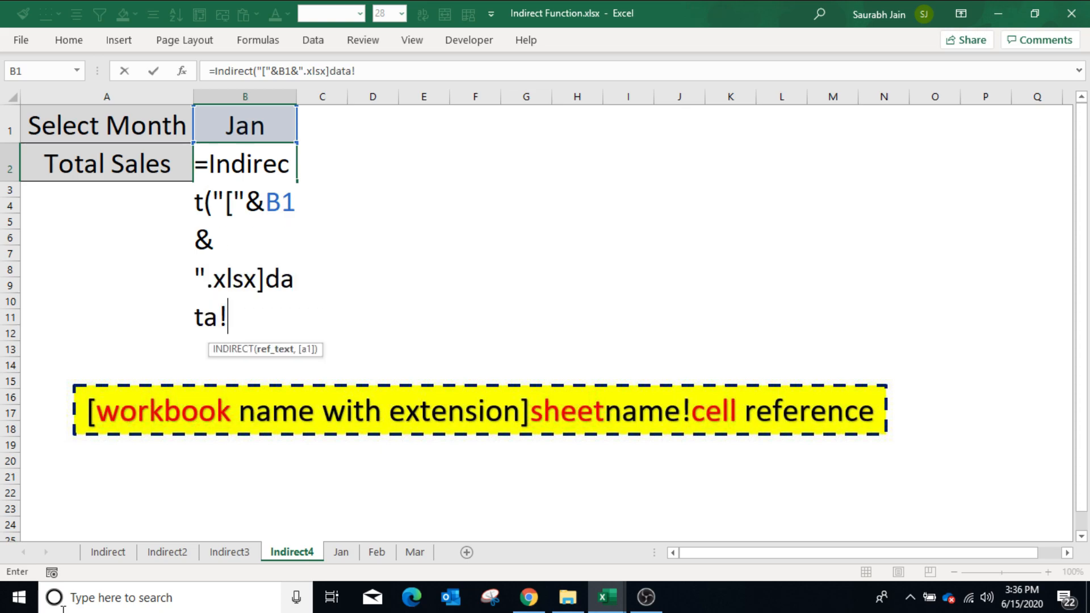
{"action": "type", "text": "E7"}
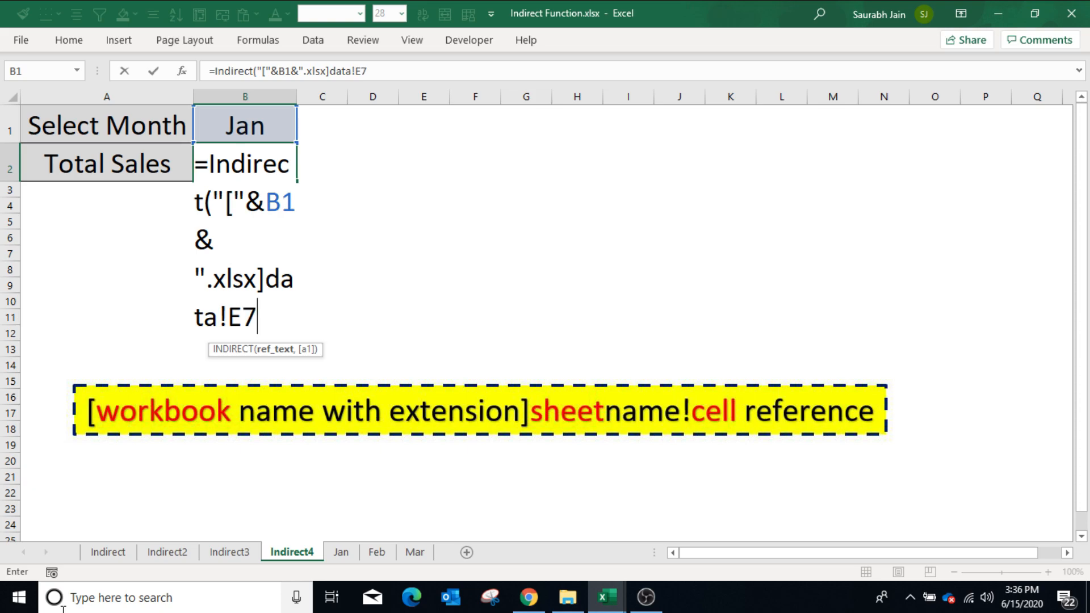
{"action": "type", "text": "\")"}
{"action": "key", "text": "Return"}
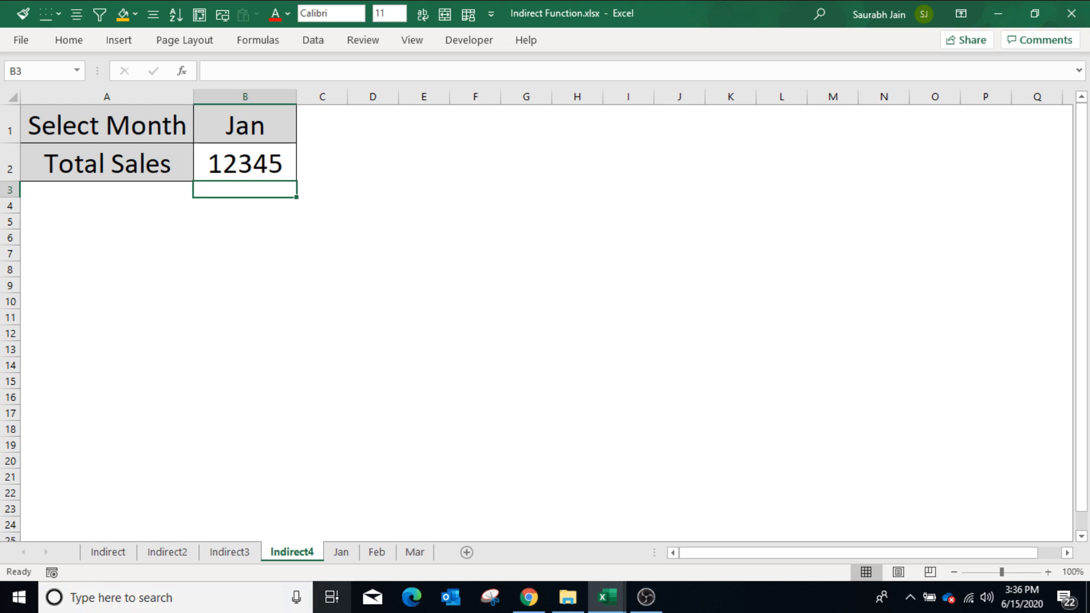
Compare the Total Sales result with cell E7 on the data sheet of Jan.xlsx and return to Indirect Function.xlsx
{"action": "mouse_move", "coordinate": [615, 593]}
{"action": "left_click", "coordinate": [694, 534]}
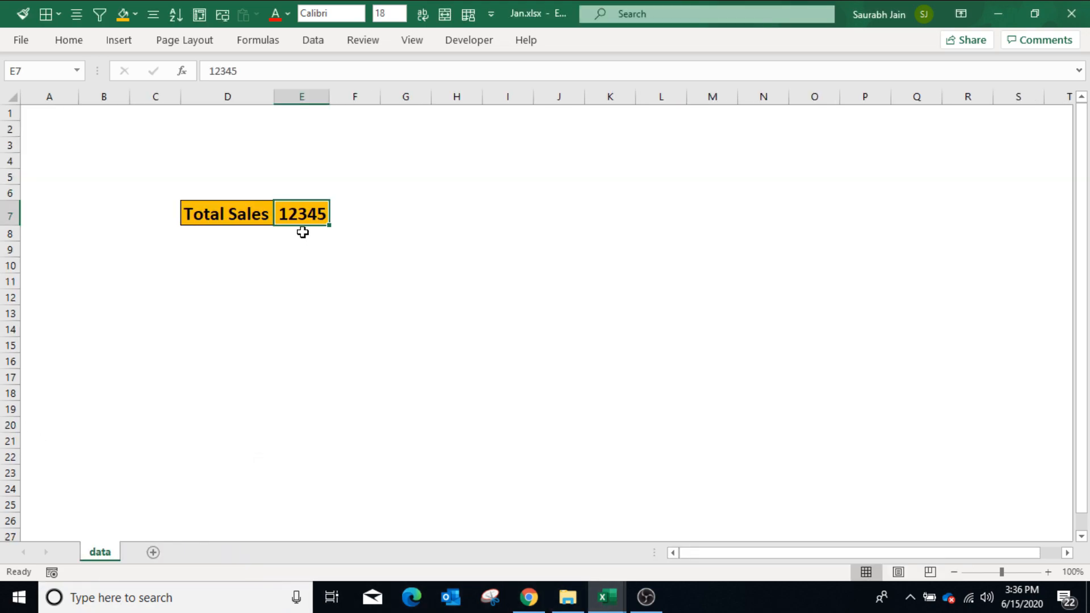
{"action": "left_click", "coordinate": [395, 518]}
Set Select Month cell B1 to Mar and check Total Sales against cell E7 of Mar.xlsx
{"action": "left_click", "coordinate": [263, 136]}
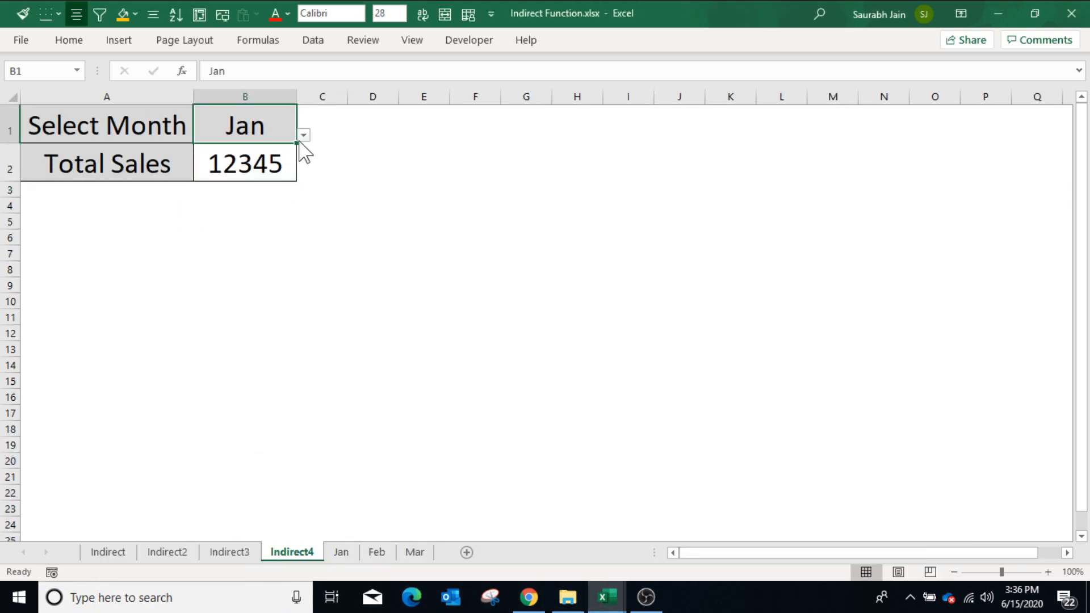
{"action": "left_click", "coordinate": [304, 136]}
{"action": "left_click", "coordinate": [284, 171]}
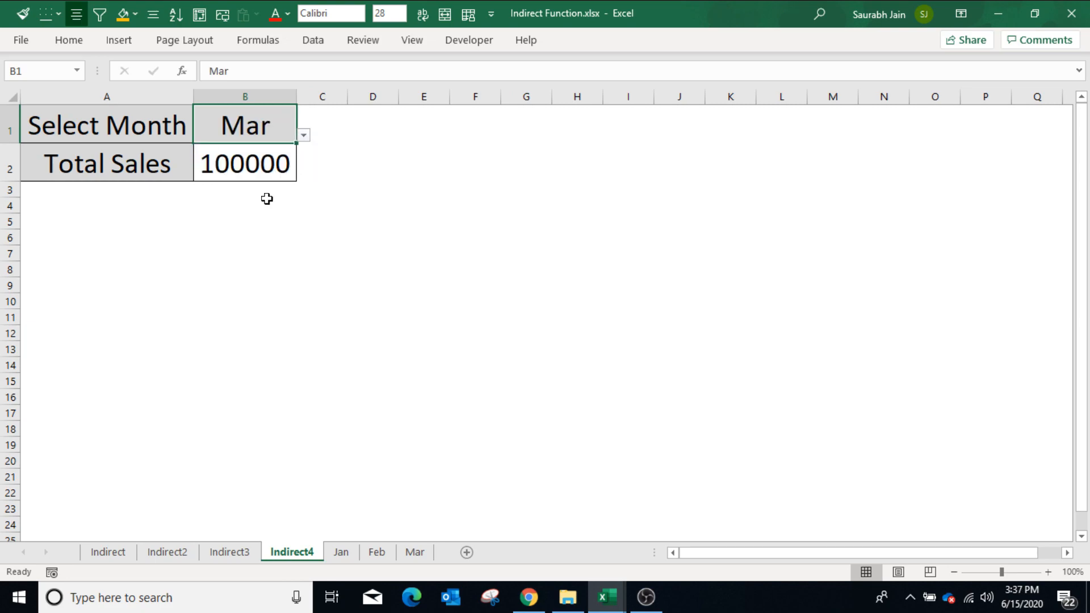
{"action": "mouse_move", "coordinate": [613, 599]}
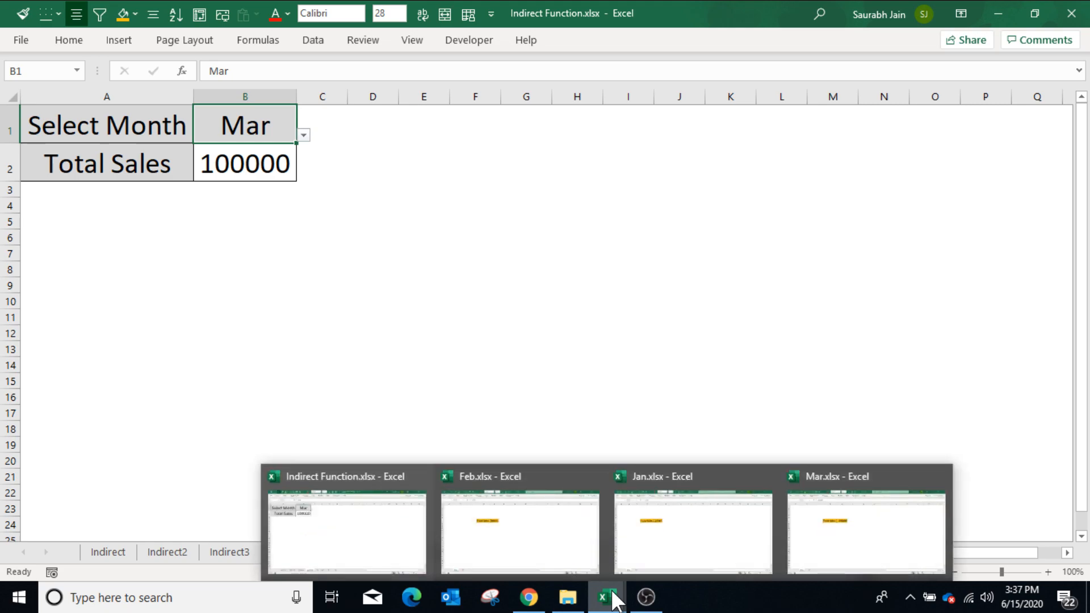
{"action": "left_click", "coordinate": [866, 534]}
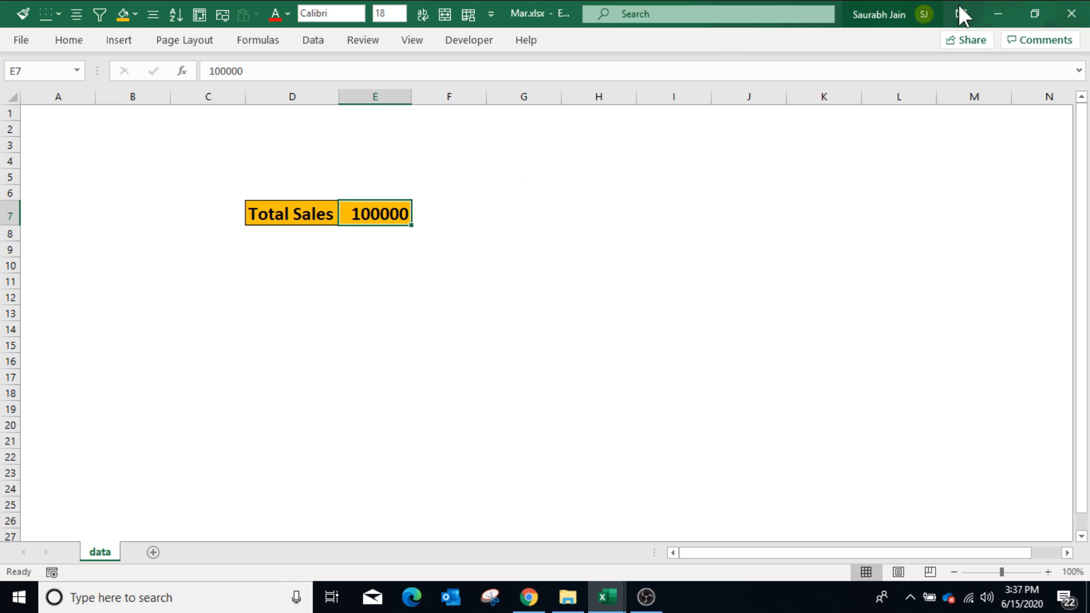
Close the Mar.xlsx workbook and reselect Mar in Select Month cell B1 to test the formula with its source closed
{"action": "left_click", "coordinate": [1072, 14]}
{"action": "left_click", "coordinate": [305, 135]}
{"action": "left_click", "coordinate": [289, 170]}
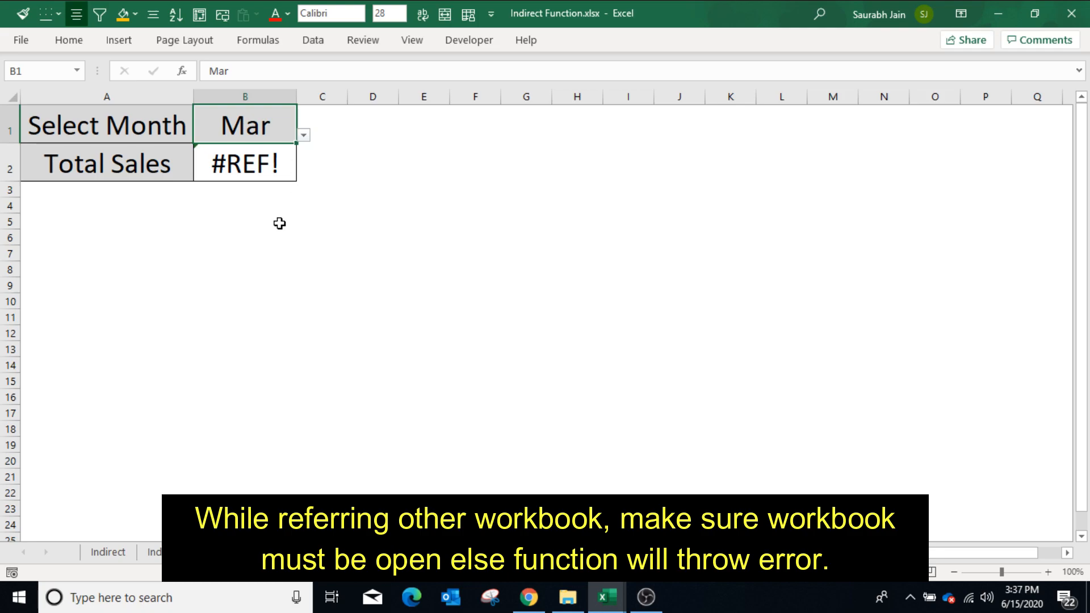